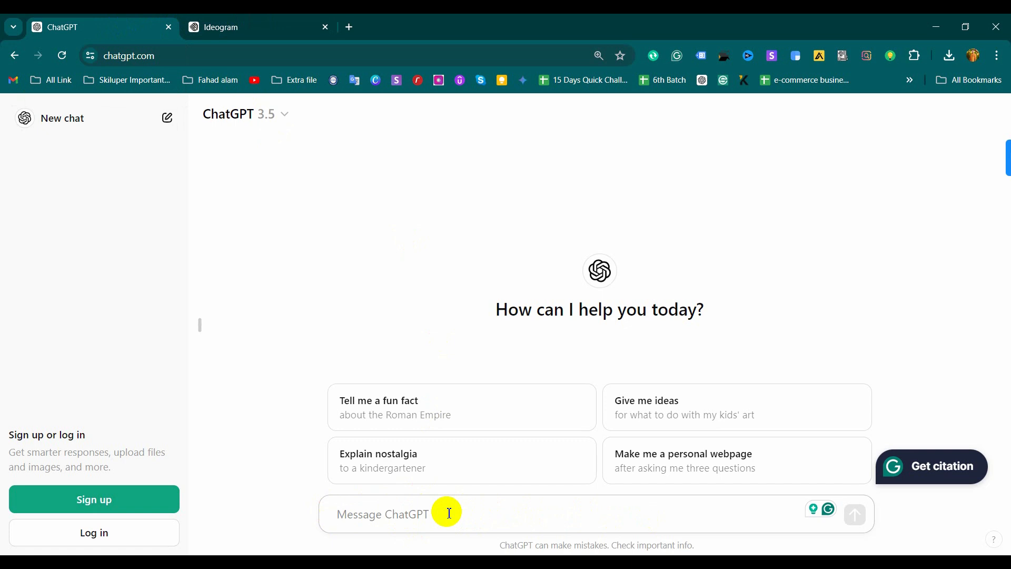
# Send the prompt "Suggest me a social media post design idea about this title: Dhaka to Sylhet bike riding".
pyautogui.write('S')
pyautogui.press('BackSpace')
pyautogui.write('Suggest')
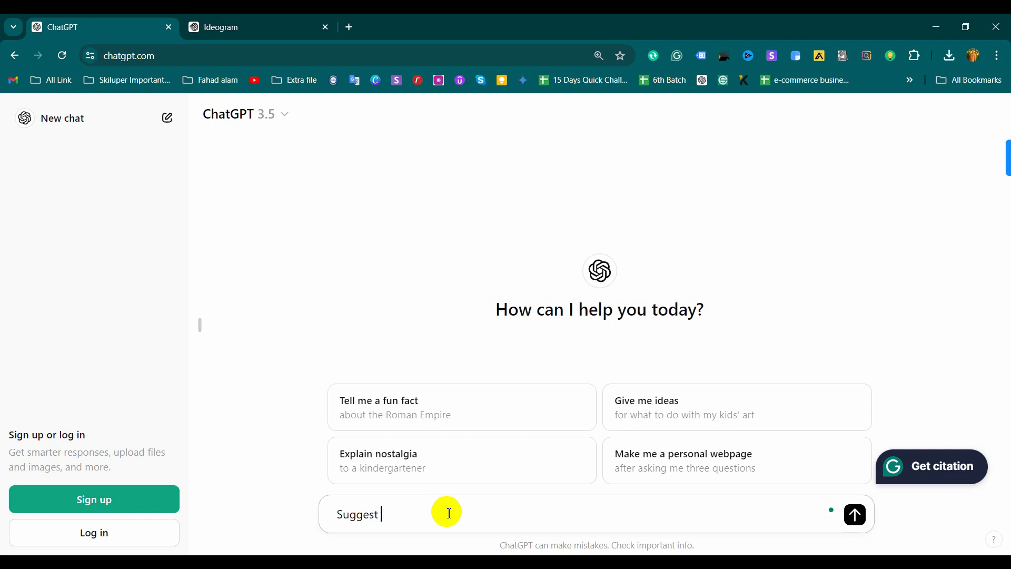
pyautogui.write(' me a soc')
pyautogui.write('idea about this title:')
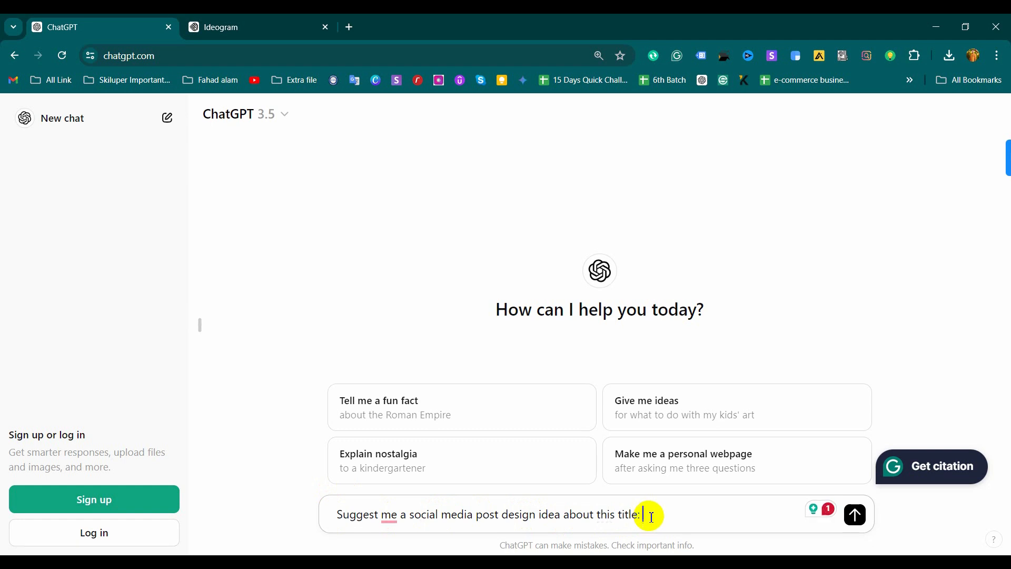
pyautogui.write('r')
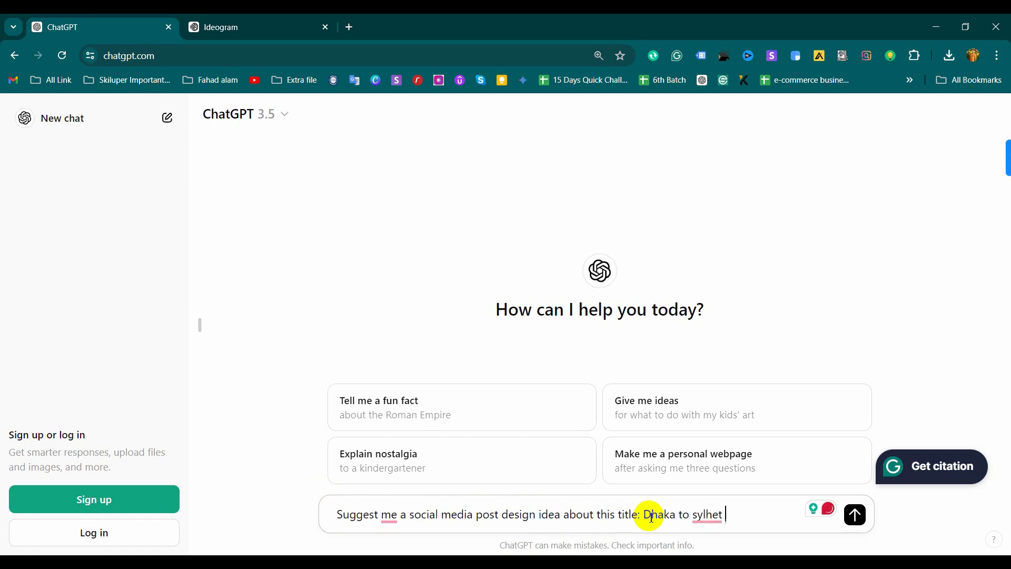
pyautogui.write('bike riding')
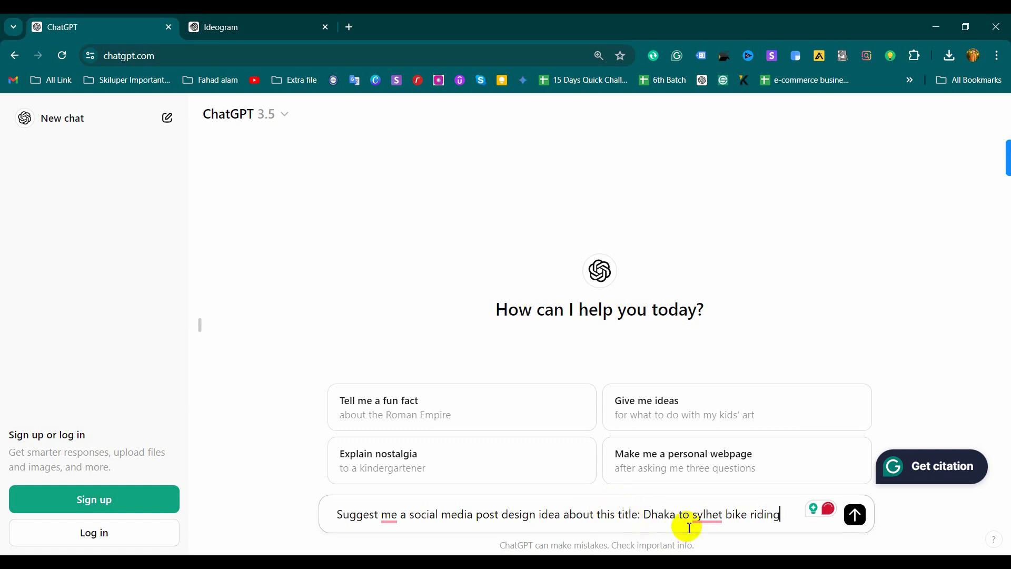
pyautogui.moveTo(708, 514)
pyautogui.click(712, 416)
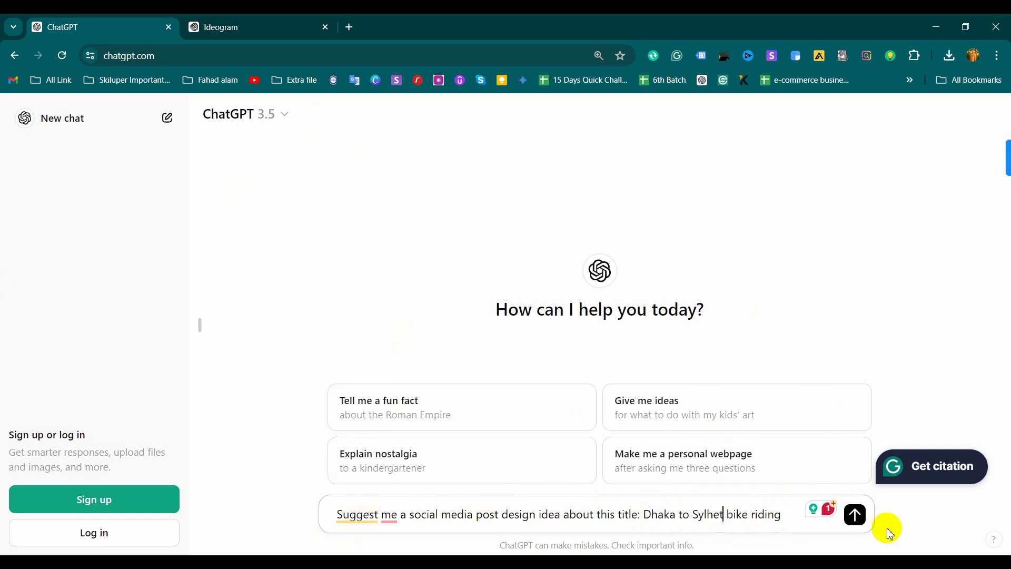
pyautogui.click(858, 522)
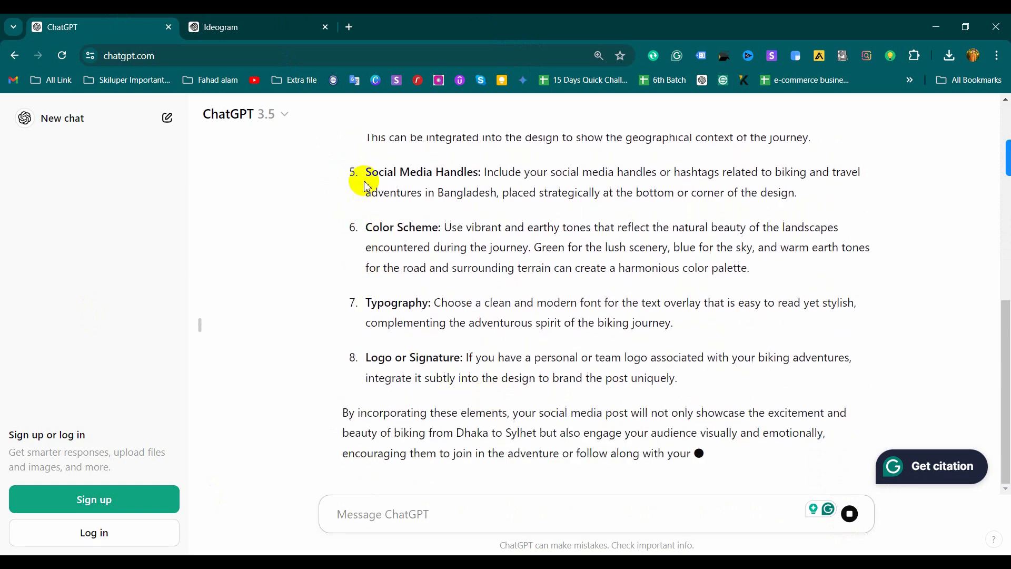
# Read through the suggested post design, from its title and background image to the logo or signature and closing paragraph.
pyautogui.scroll(8, 474, 343)
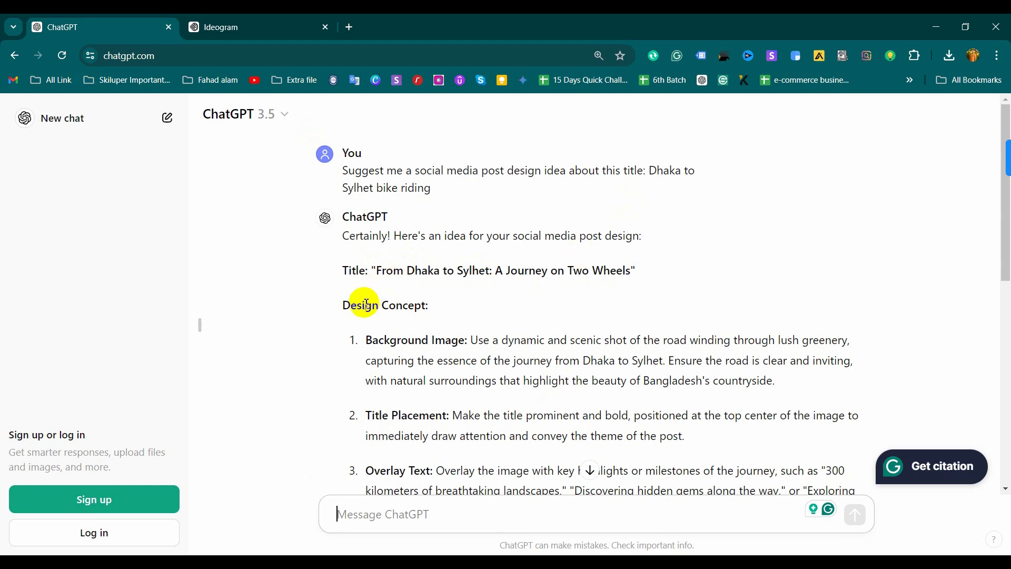
pyautogui.scroll(-1, 435, 310)
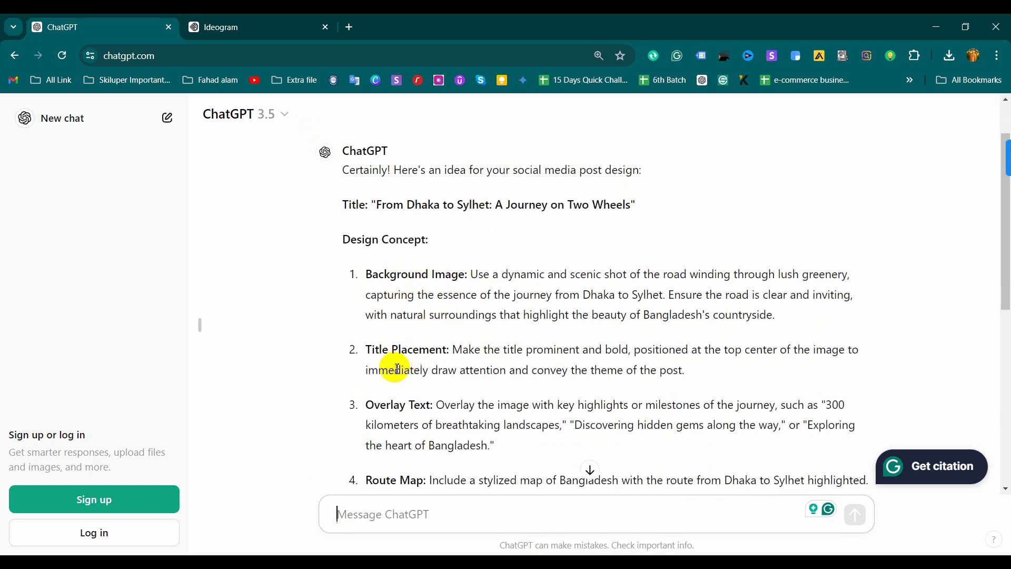
pyautogui.scroll(-2, 401, 355)
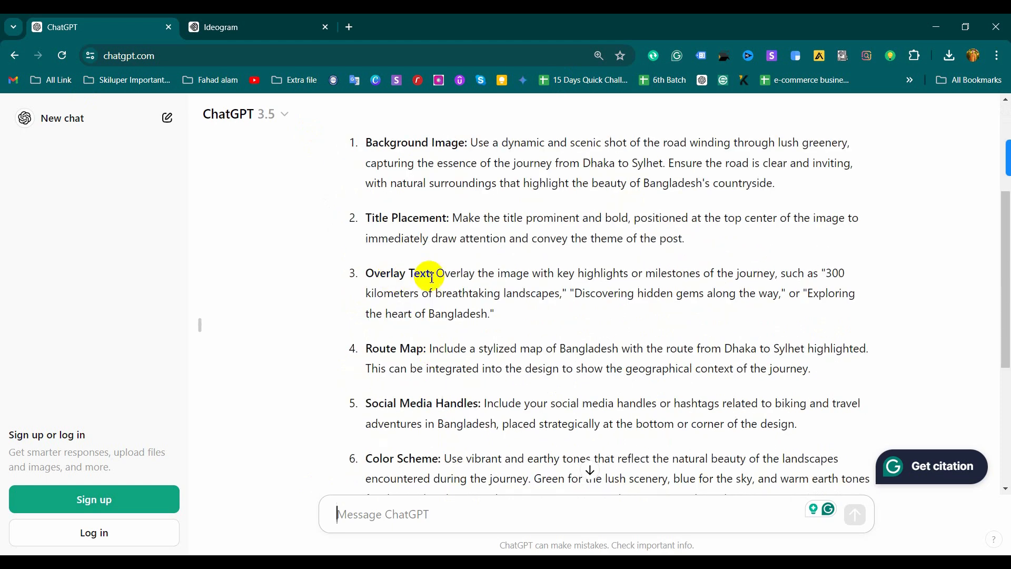
pyautogui.scroll(-1, 416, 356)
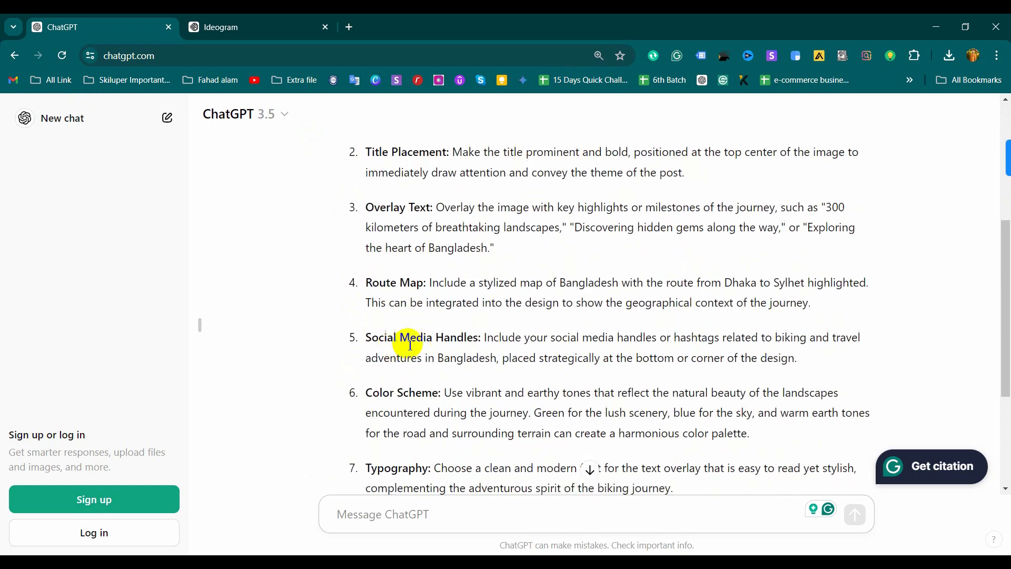
pyautogui.scroll(-1, 437, 389)
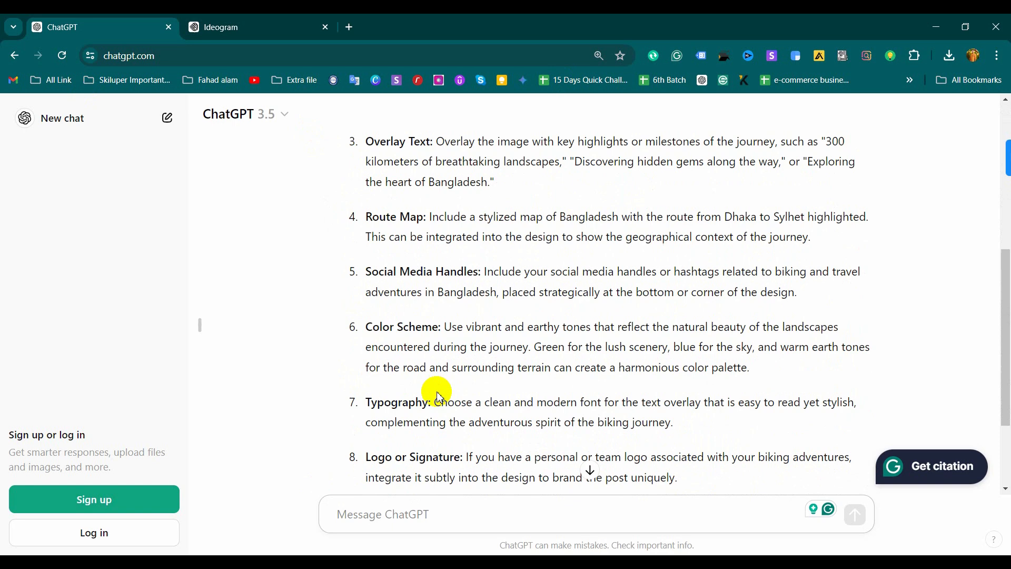
pyautogui.scroll(-2, 405, 395)
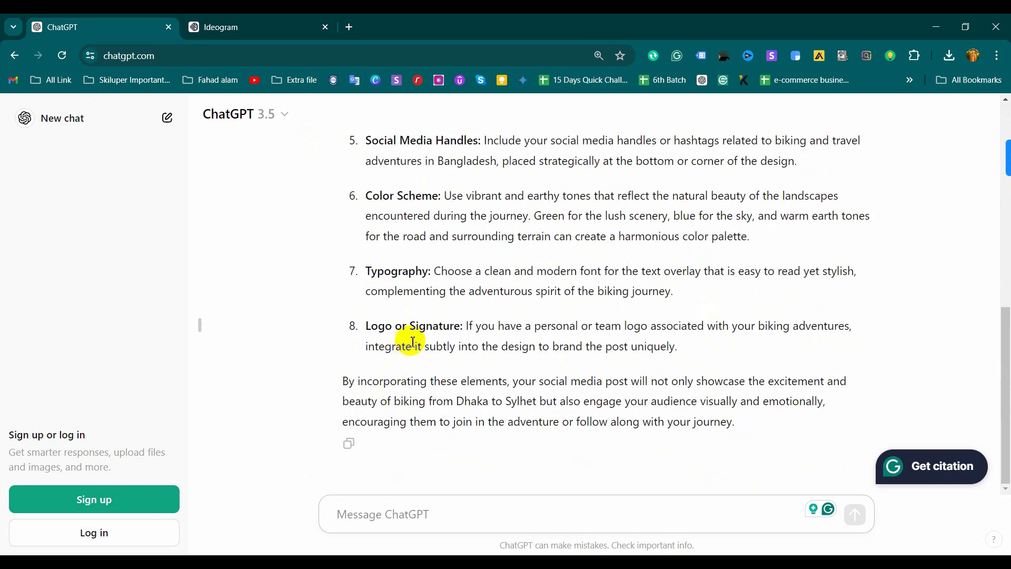
pyautogui.scroll(7, 383, 365)
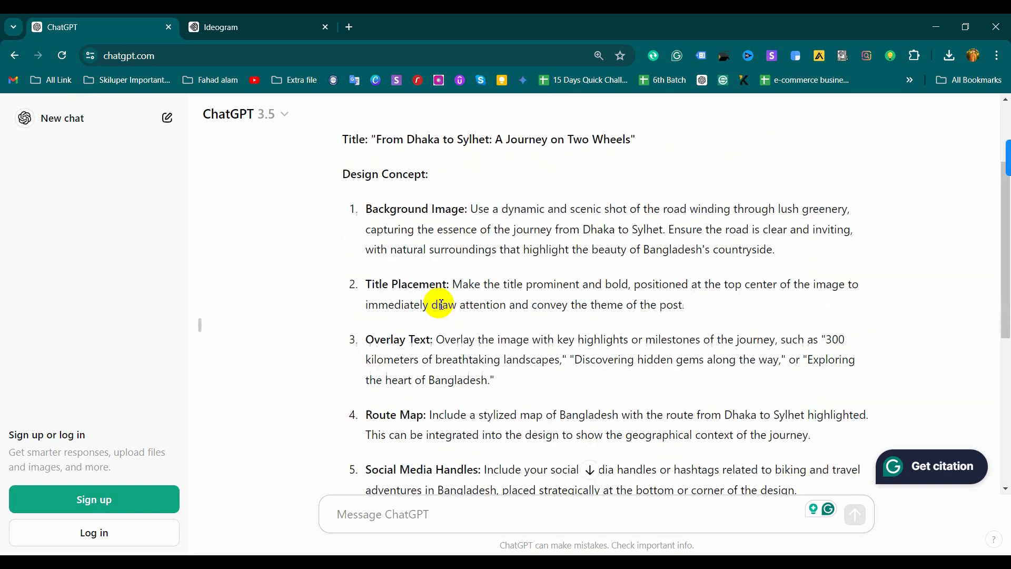
pyautogui.moveTo(343, 169); pyautogui.dragTo(751, 419)
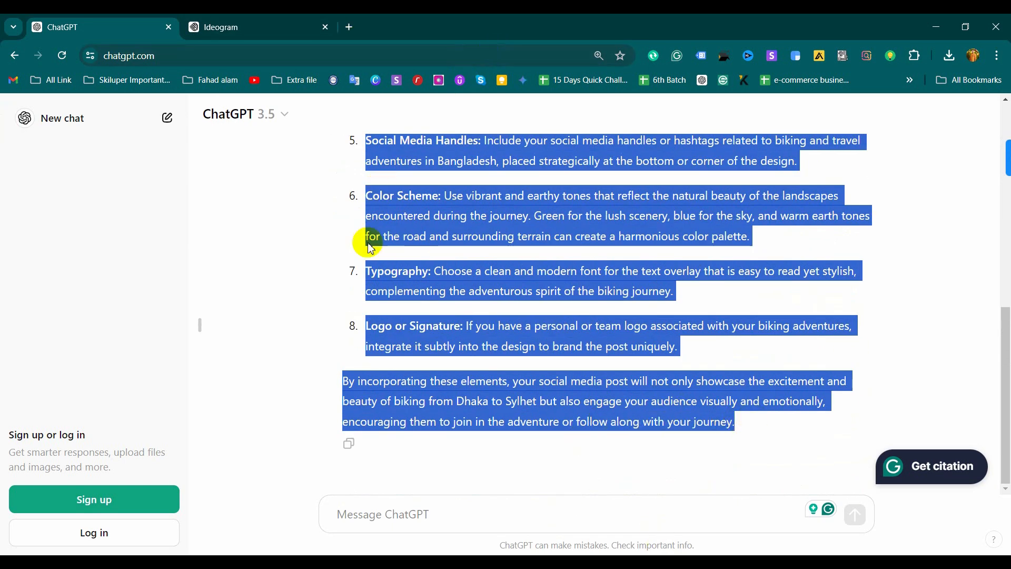
pyautogui.click(325, 274)
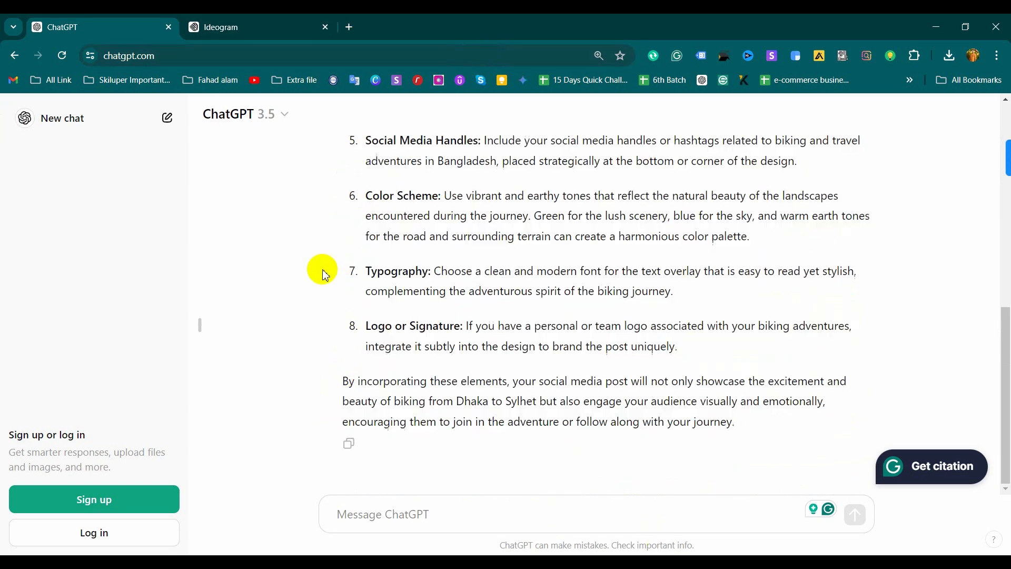
# Copy the whole ChatGPT response and paste it into the image prompt in Ideogram.
pyautogui.click(349, 445)
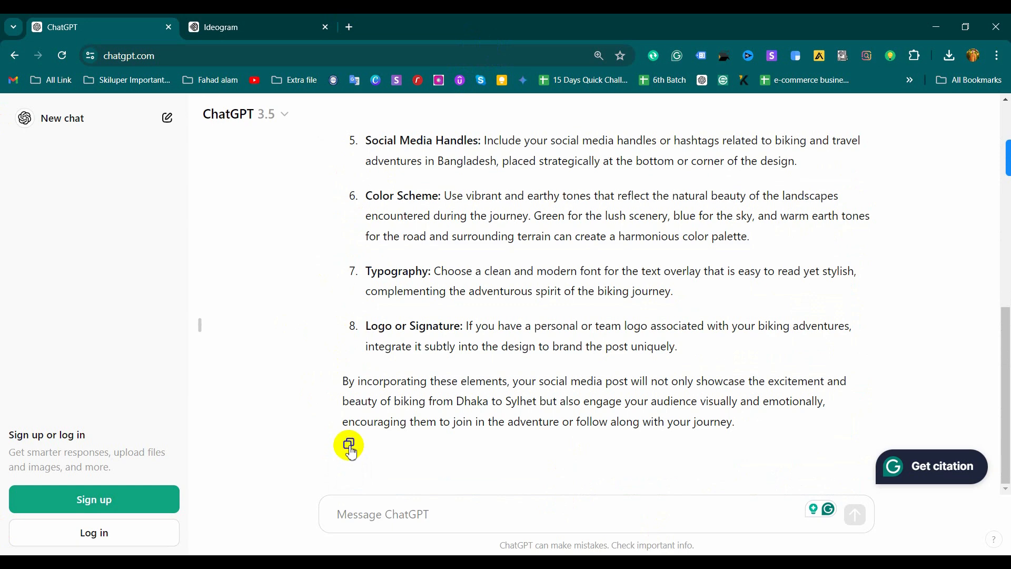
pyautogui.click(231, 36)
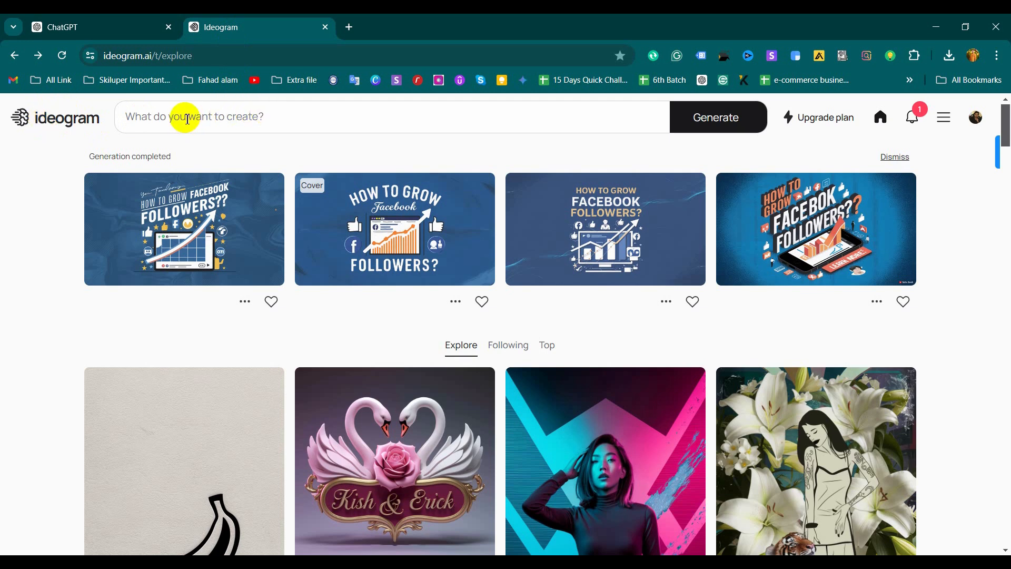
pyautogui.click(216, 117)
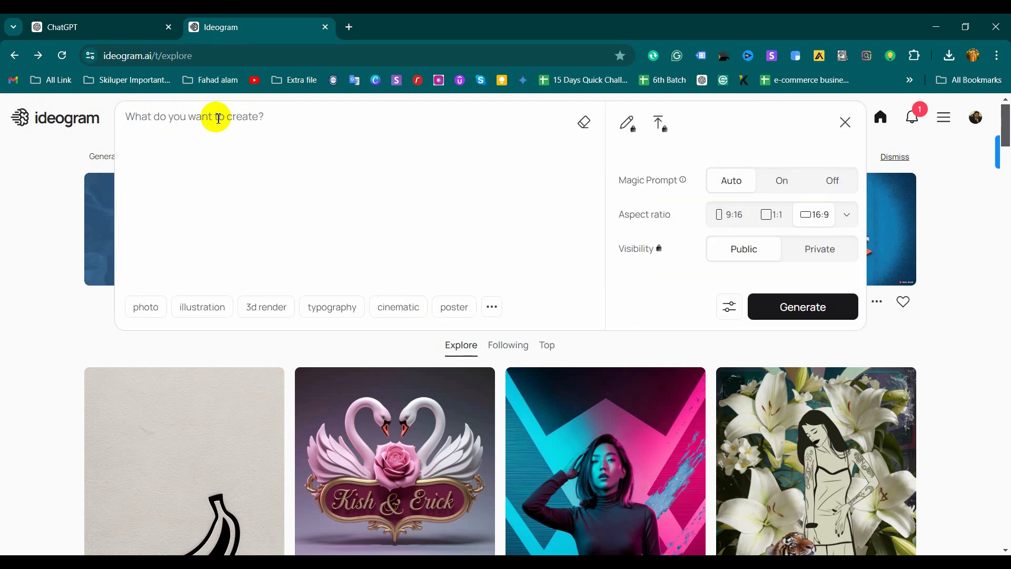
pyautogui.rightClick(184, 143)
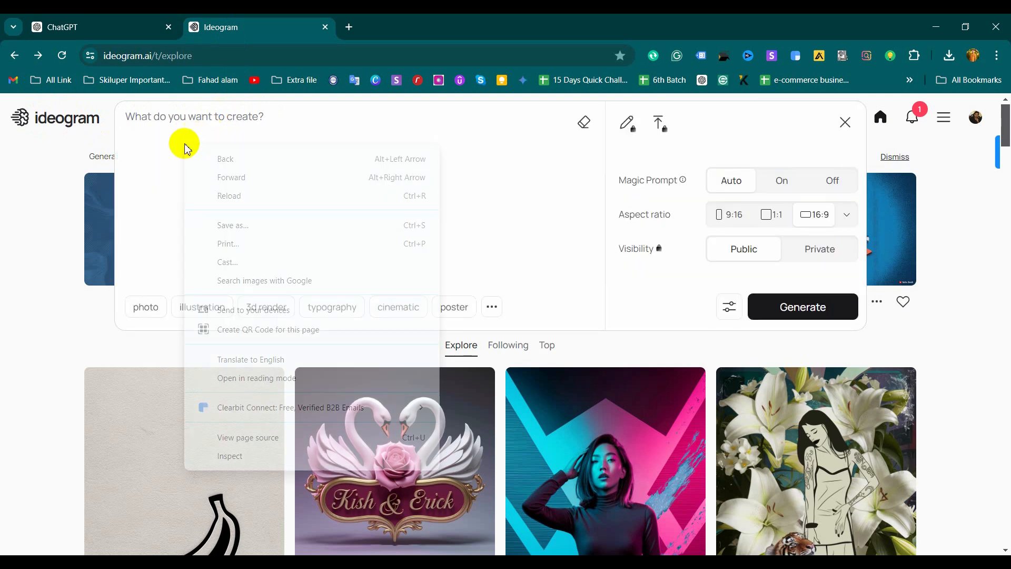
pyautogui.click(152, 116)
pyautogui.rightClick(152, 119)
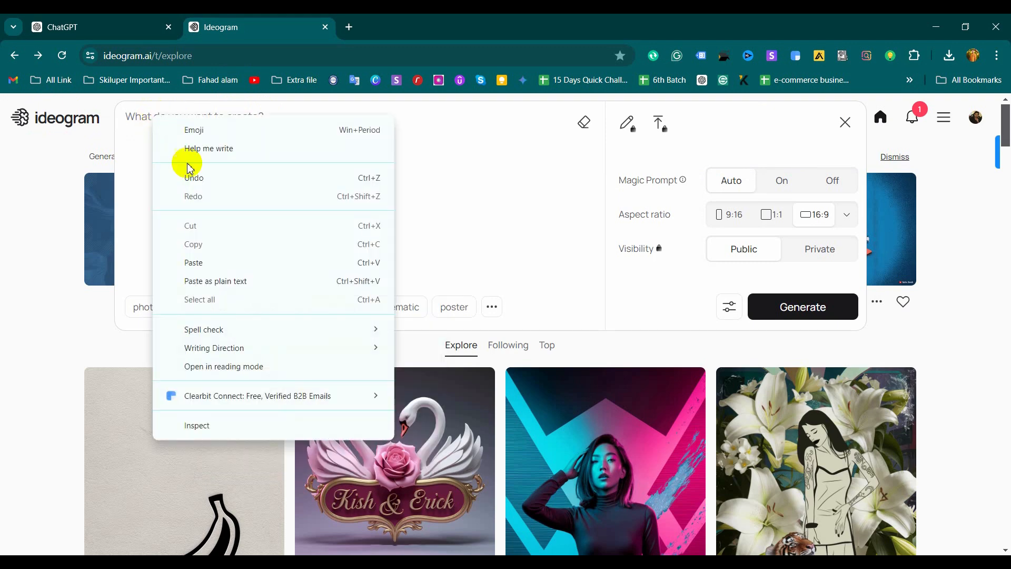
pyautogui.click(195, 262)
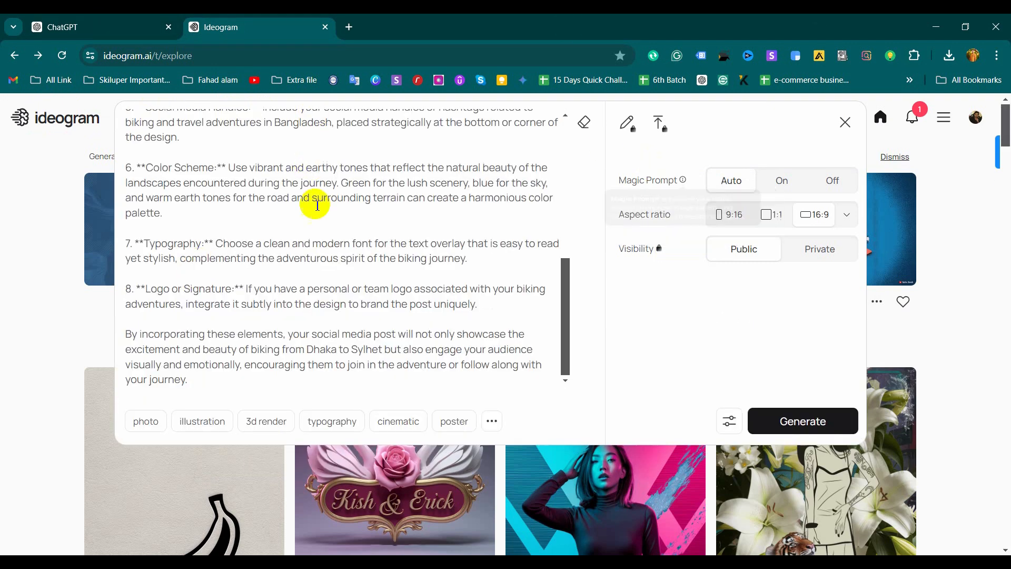
# Set the aspect ratio to 1:1 and generate the images from the pasted prompt.
pyautogui.click(773, 219)
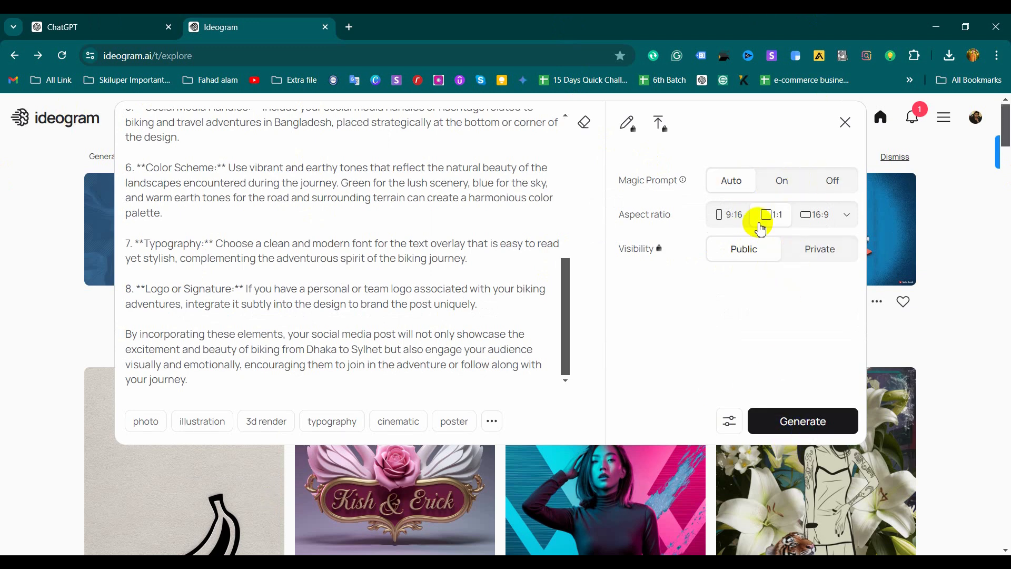
pyautogui.click(825, 432)
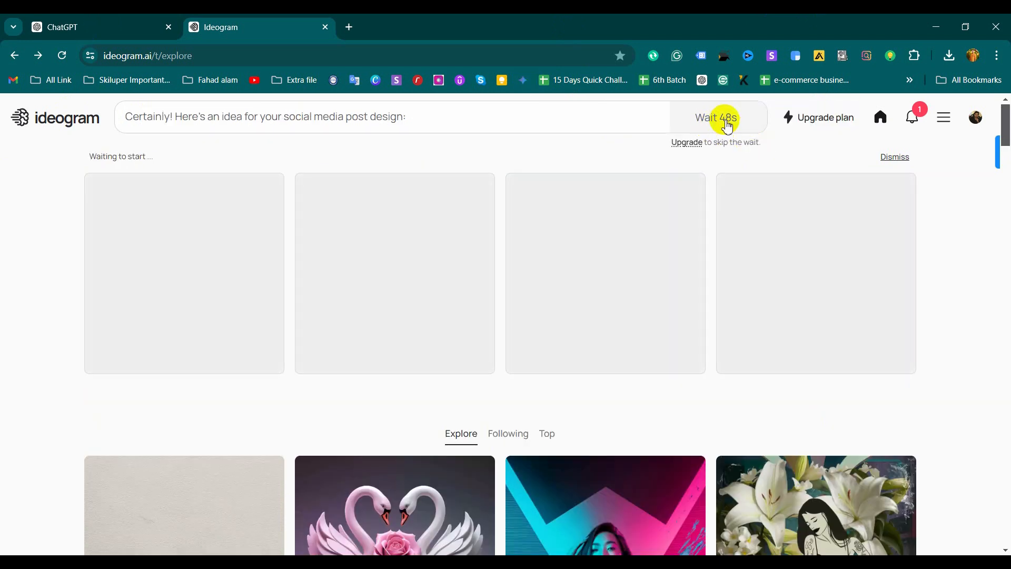
pyautogui.click(100, 176)
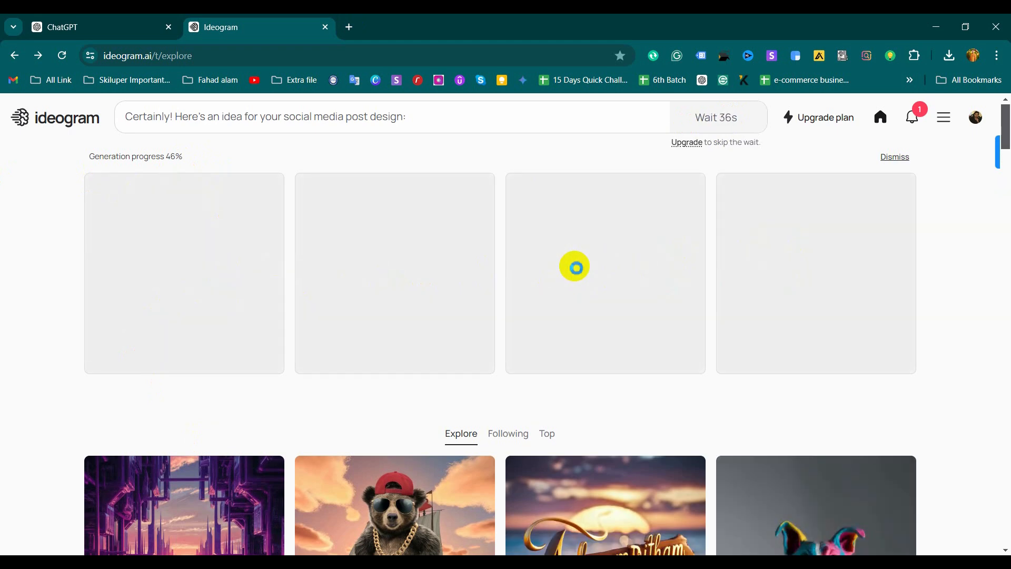
pyautogui.scroll(-2, 564, 266)
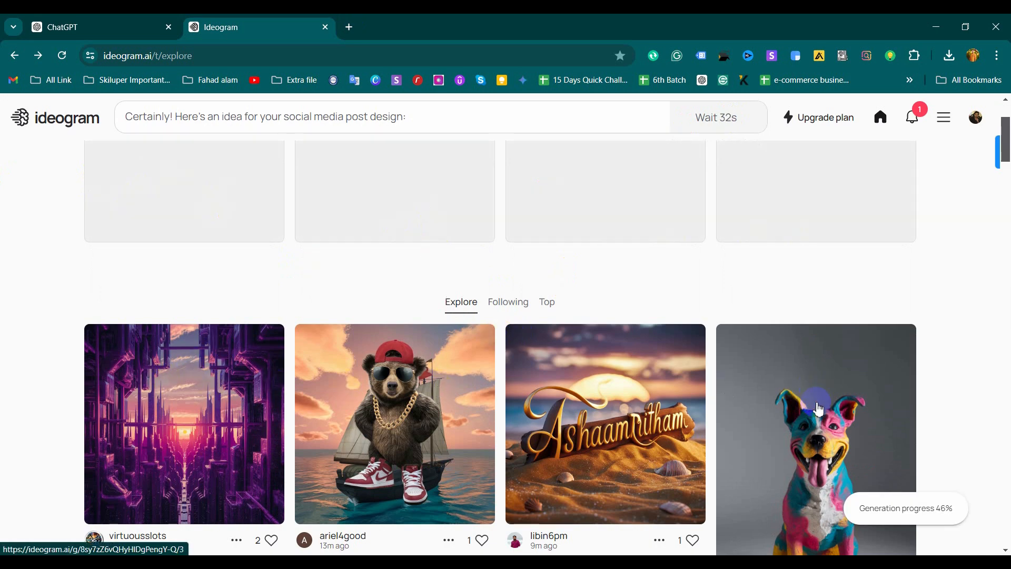
pyautogui.scroll(-1, 120, 404)
pyautogui.scroll(2, 752, 402)
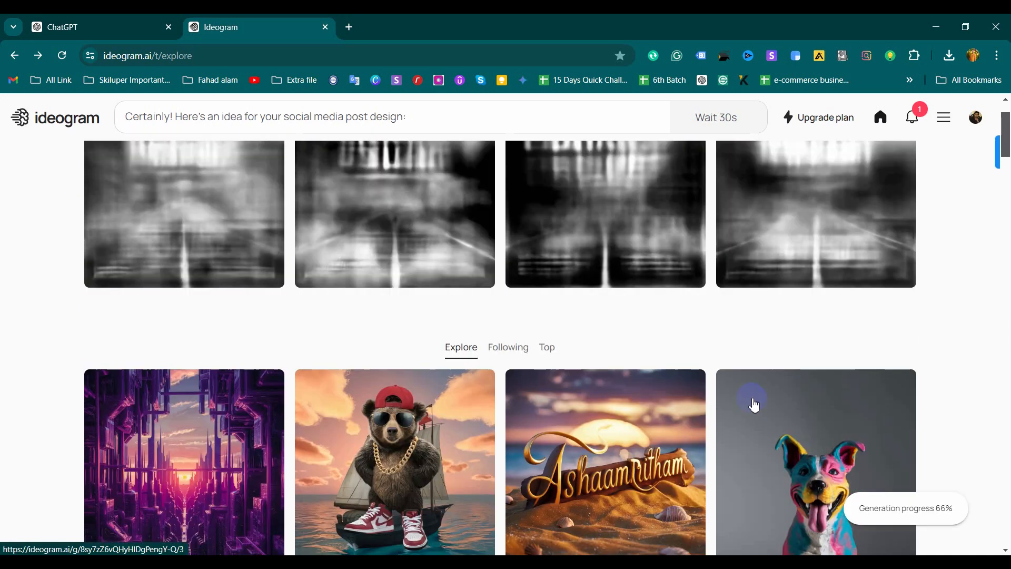
pyautogui.scroll(1, 180, 235)
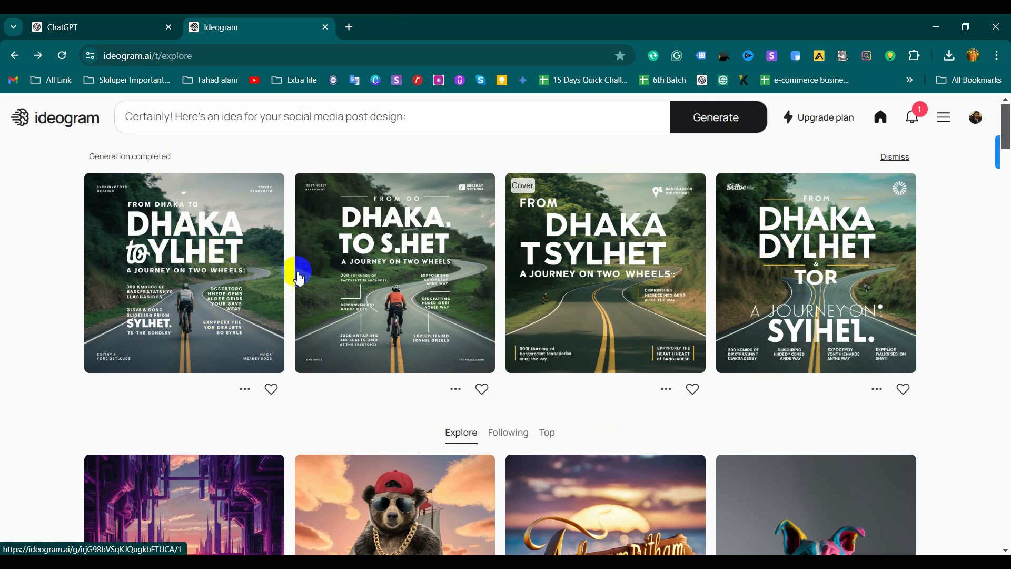
# Open the first generated image, the Dhaka to Sylhet design with the cyclist in a light shirt.
pyautogui.click(269, 273)
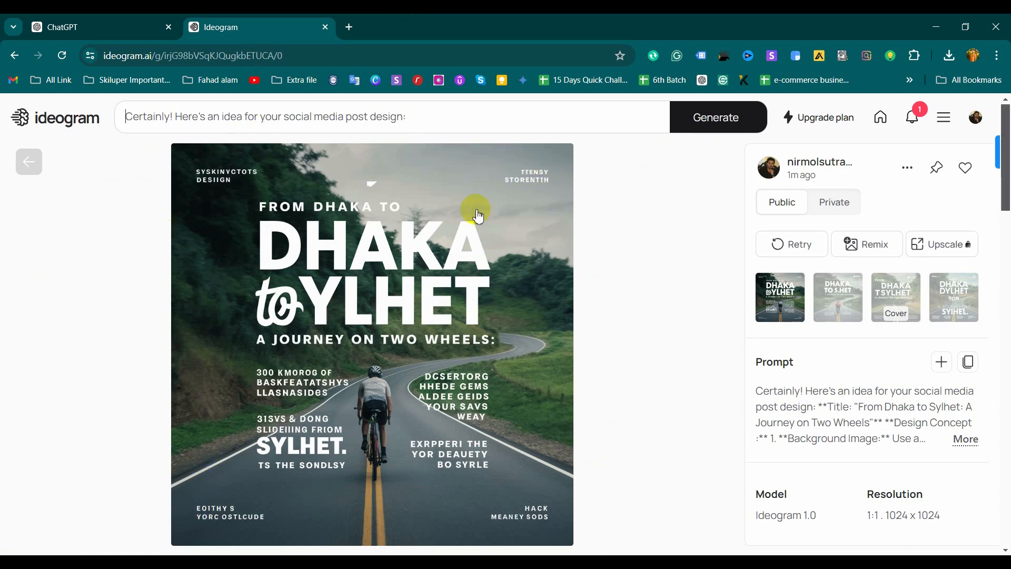
pyautogui.rightClick(387, 193)
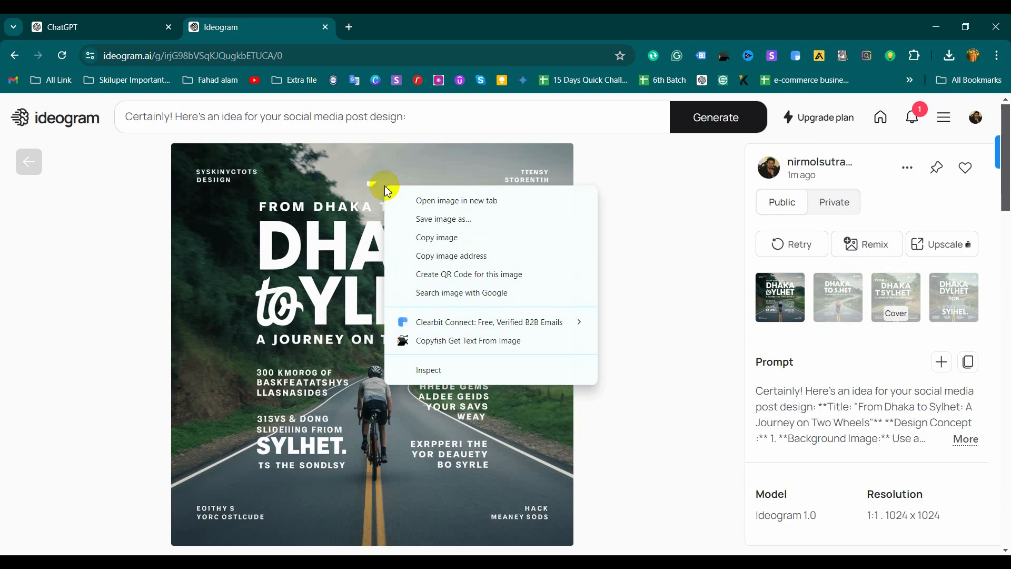
pyautogui.click(438, 218)
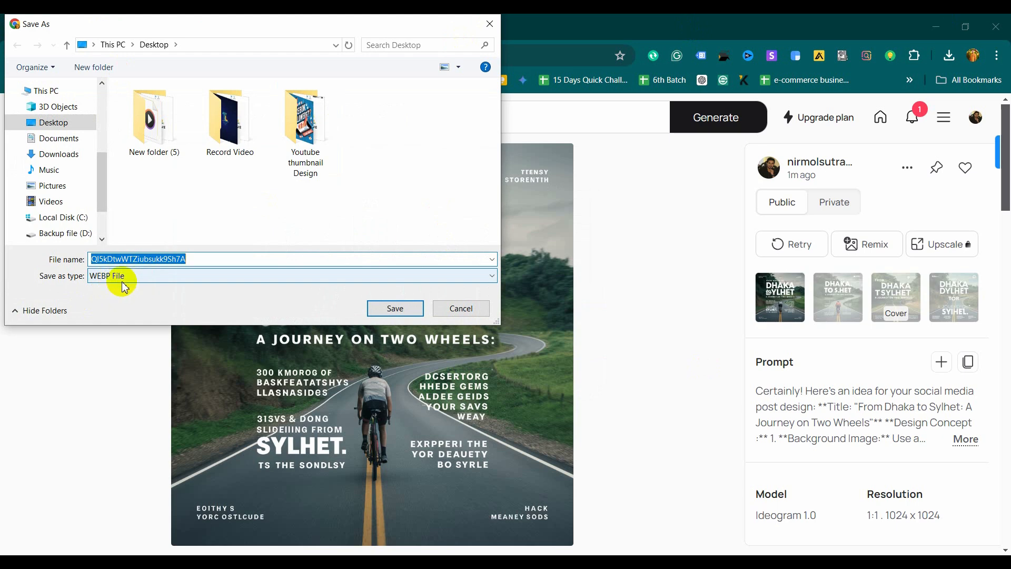
pyautogui.click(459, 307)
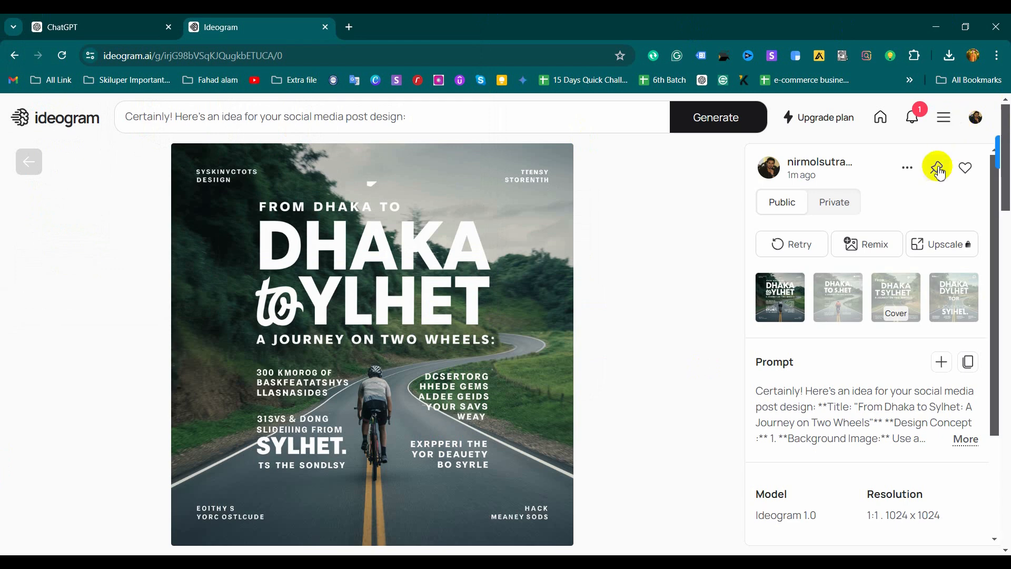
# Download the opened cyclist design as a JPEG (70% quality) and dismiss the downloads list.
pyautogui.click(914, 171)
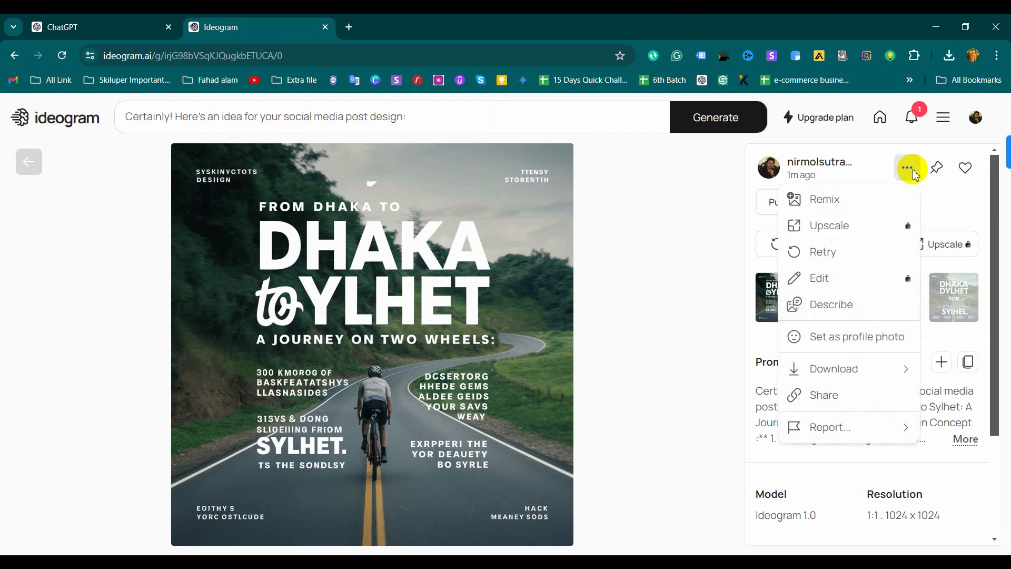
pyautogui.moveTo(838, 375)
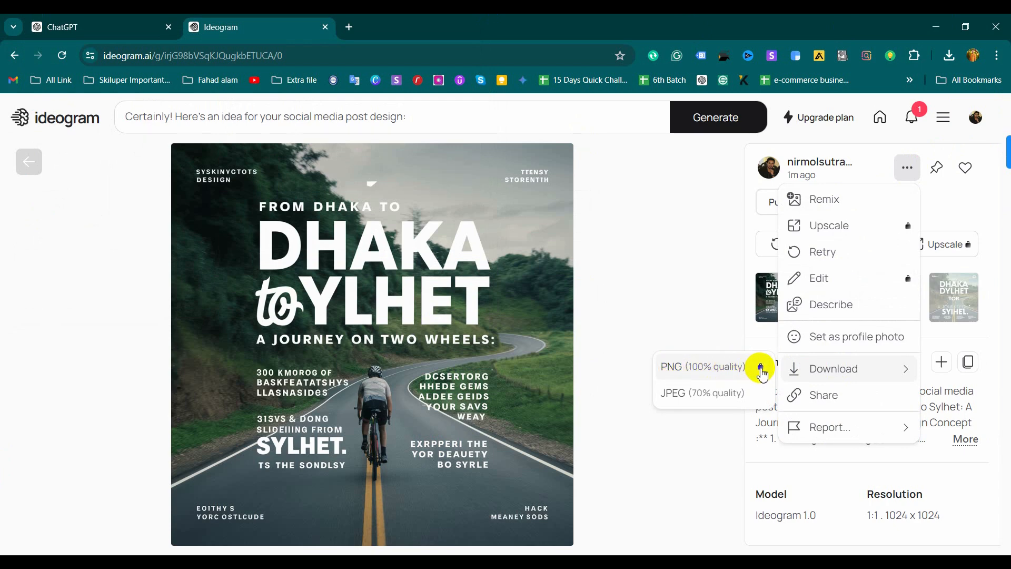
pyautogui.click(714, 394)
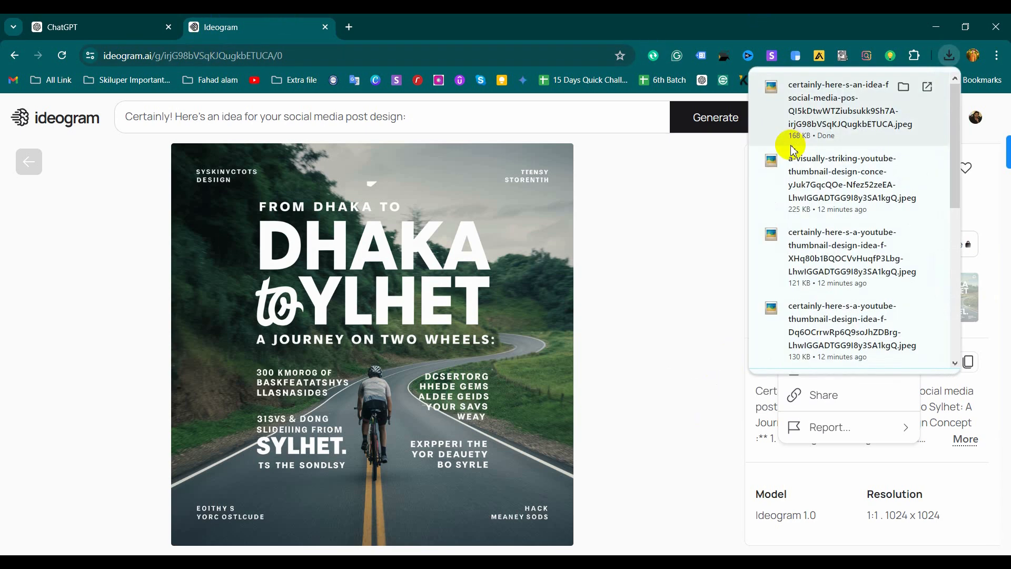
pyautogui.click(684, 232)
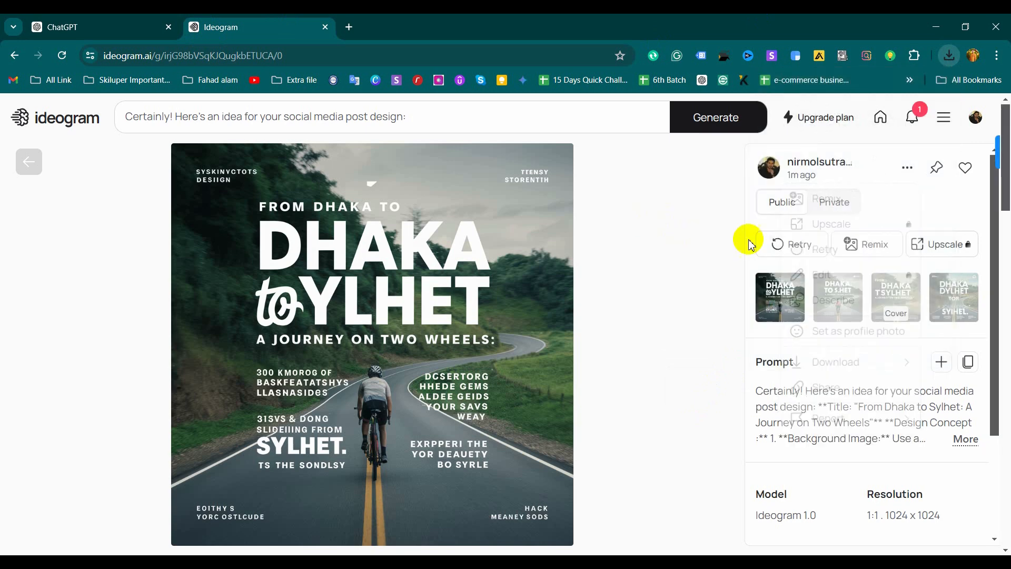
# Open the second generated image, the cyclist in an orange shirt, and download it as a JPEG (70% quality).
pyautogui.click(837, 309)
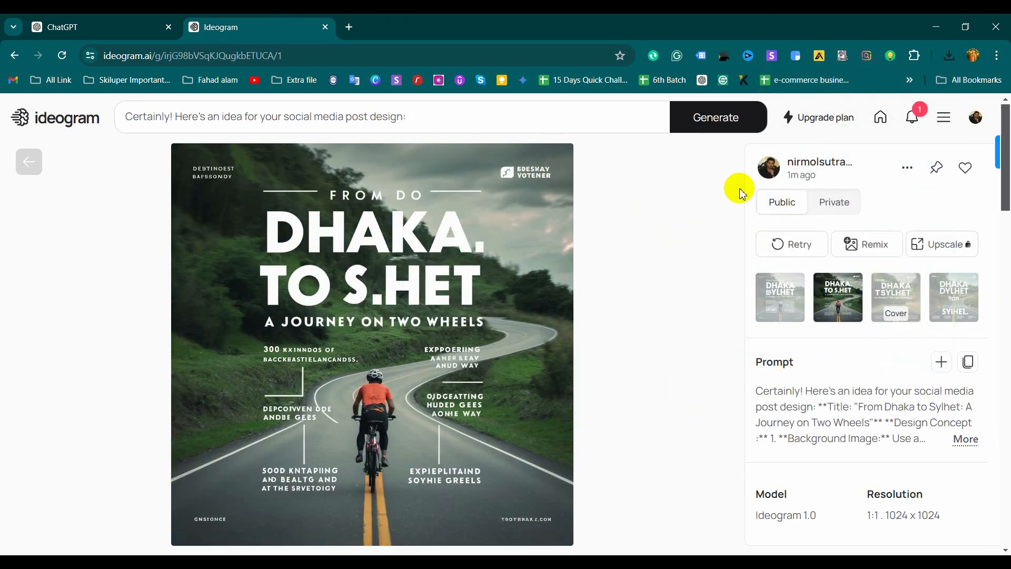
pyautogui.click(903, 170)
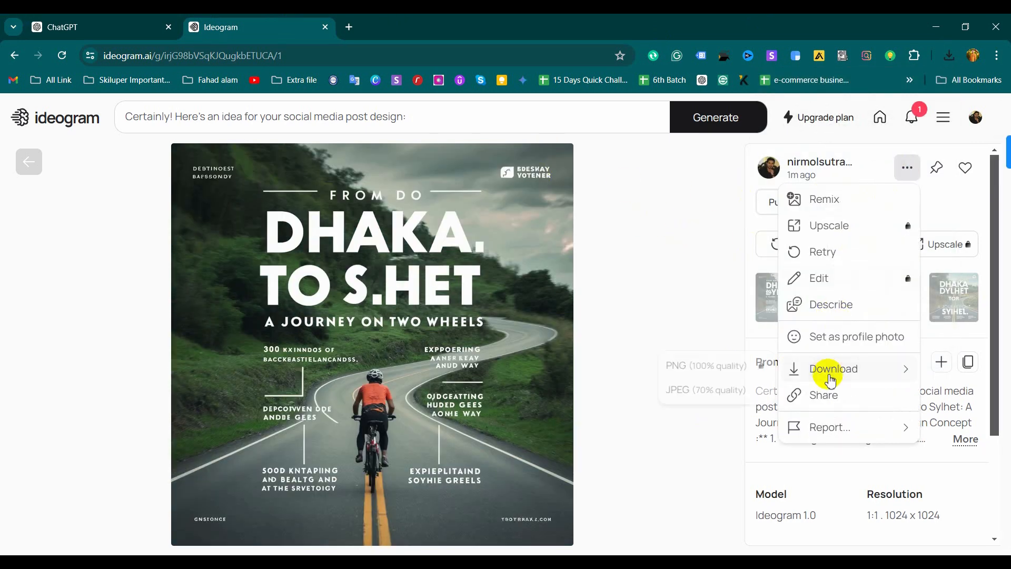
pyautogui.click(725, 392)
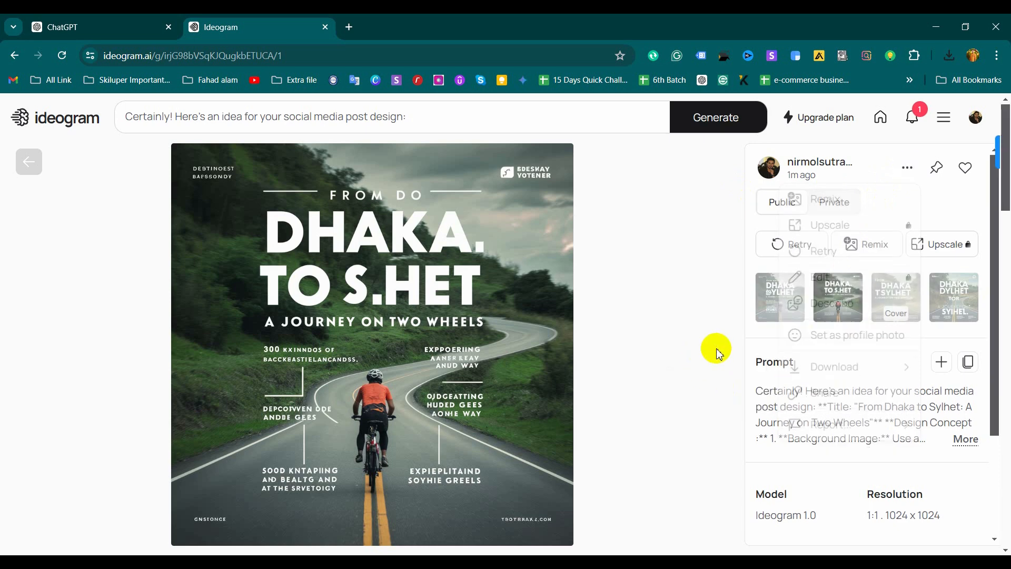
# Open the third generated image, the cover design with the empty winding road, and download it as a JPEG (70% quality).
pyautogui.click(891, 304)
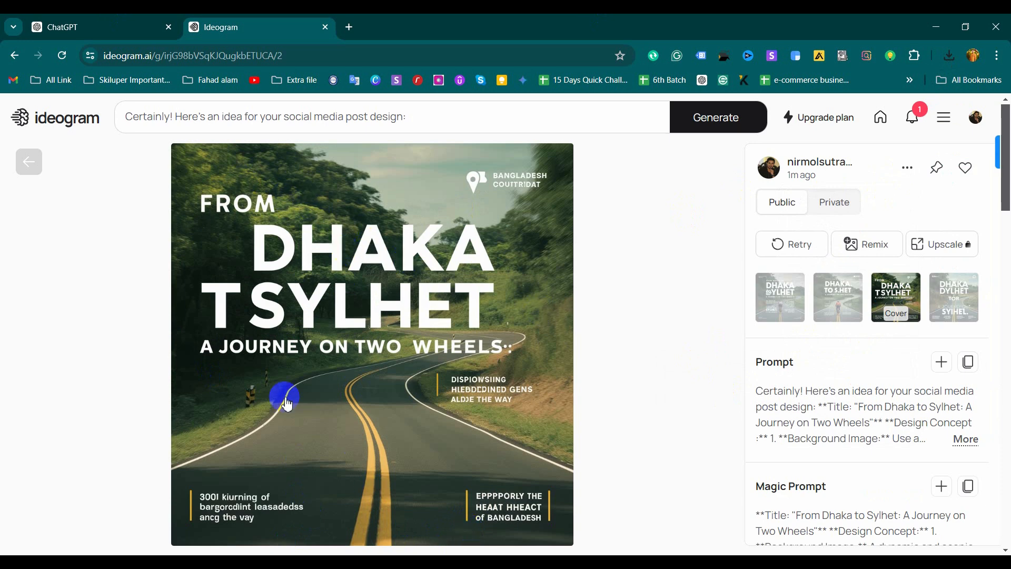
pyautogui.click(906, 168)
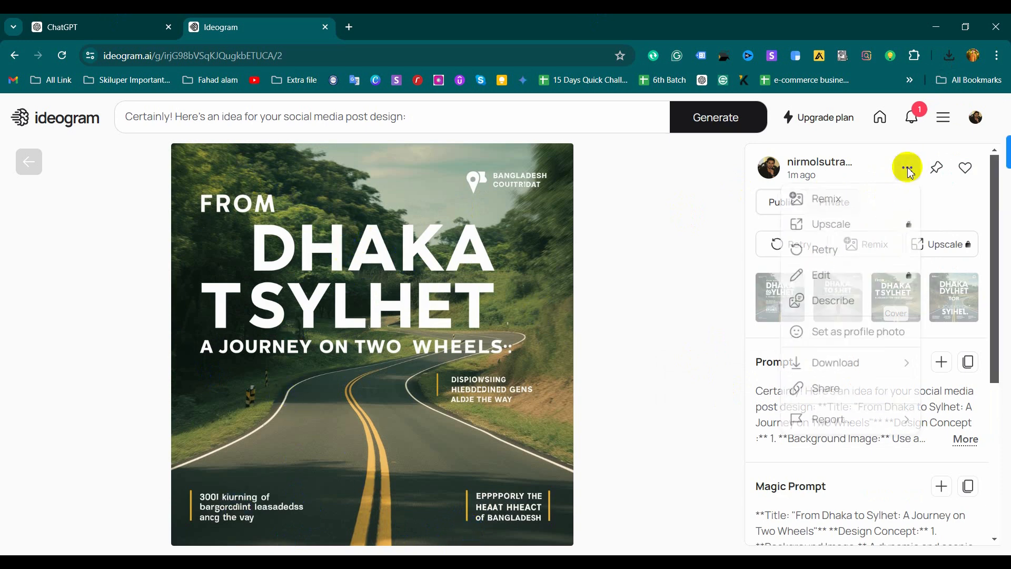
pyautogui.moveTo(836, 362)
pyautogui.click(702, 393)
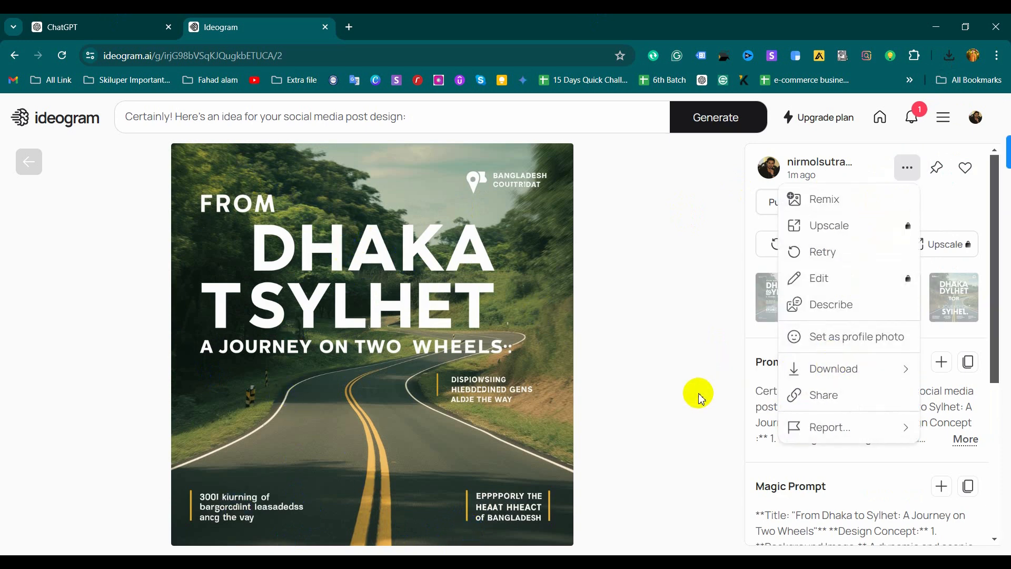
# Open the fourth generated image, the design with the forked road, and download it as a JPEG (70% quality).
pyautogui.click(956, 295)
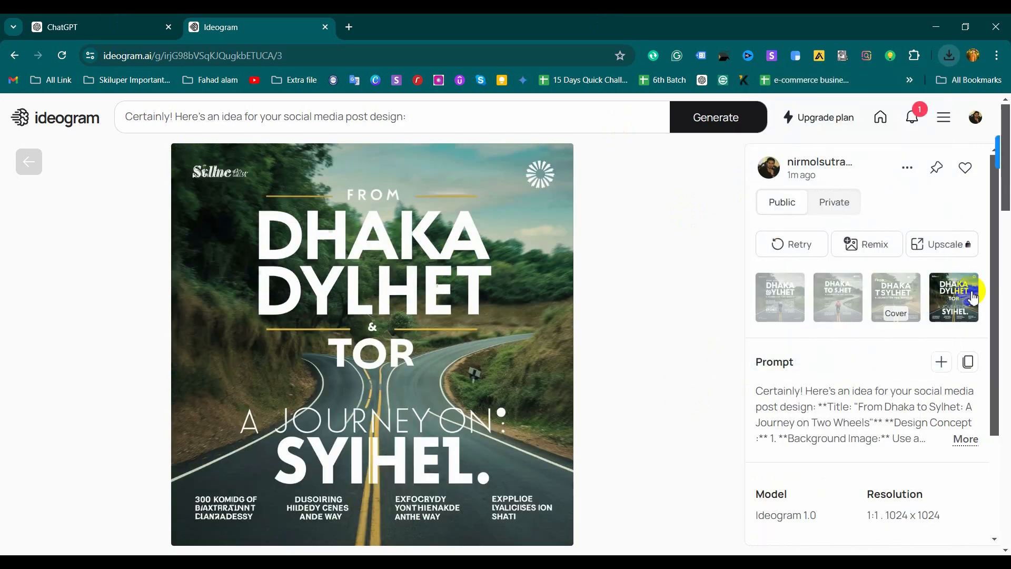
pyautogui.click(906, 168)
pyautogui.moveTo(813, 370)
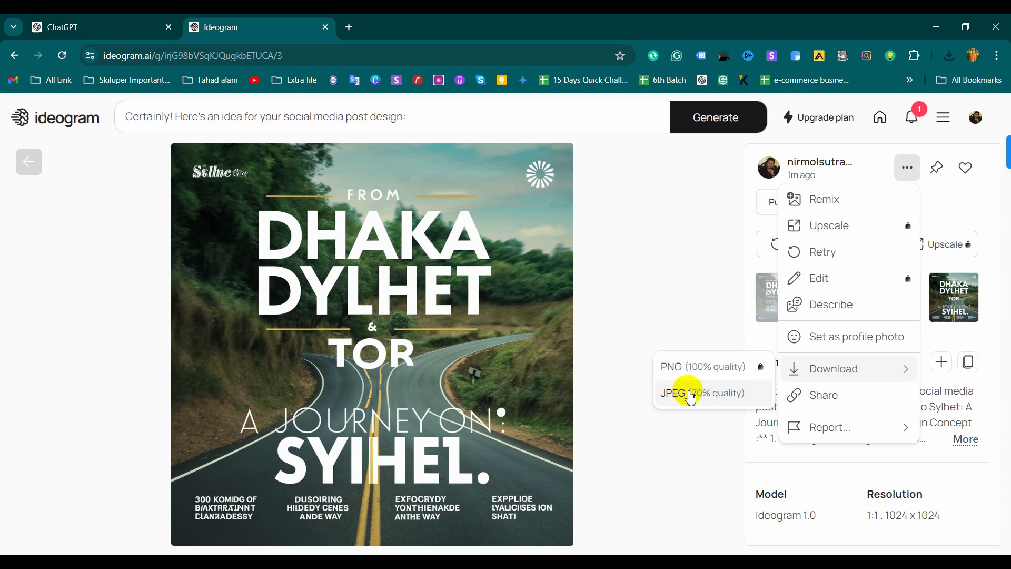
pyautogui.click(689, 393)
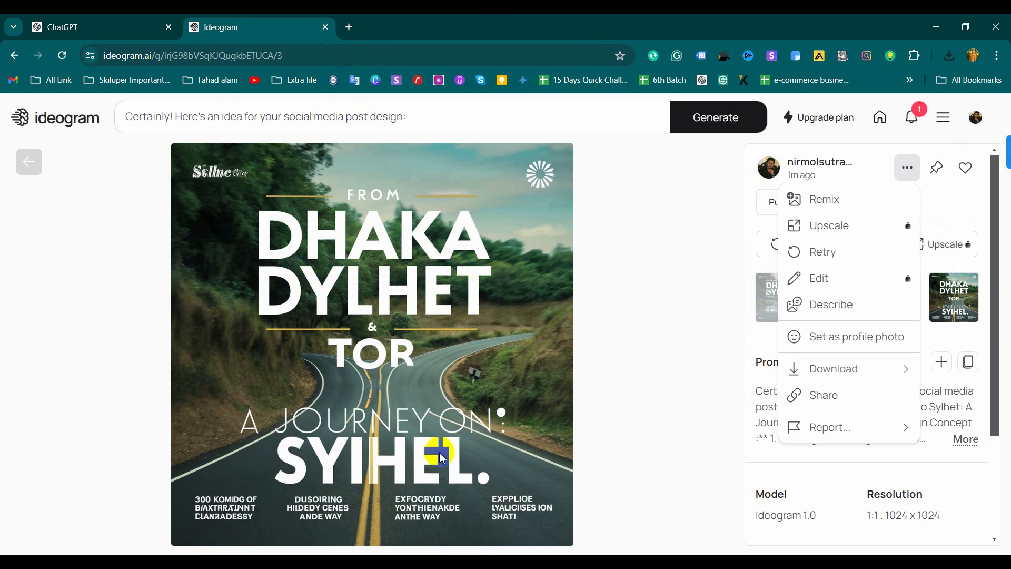
pyautogui.click(122, 30)
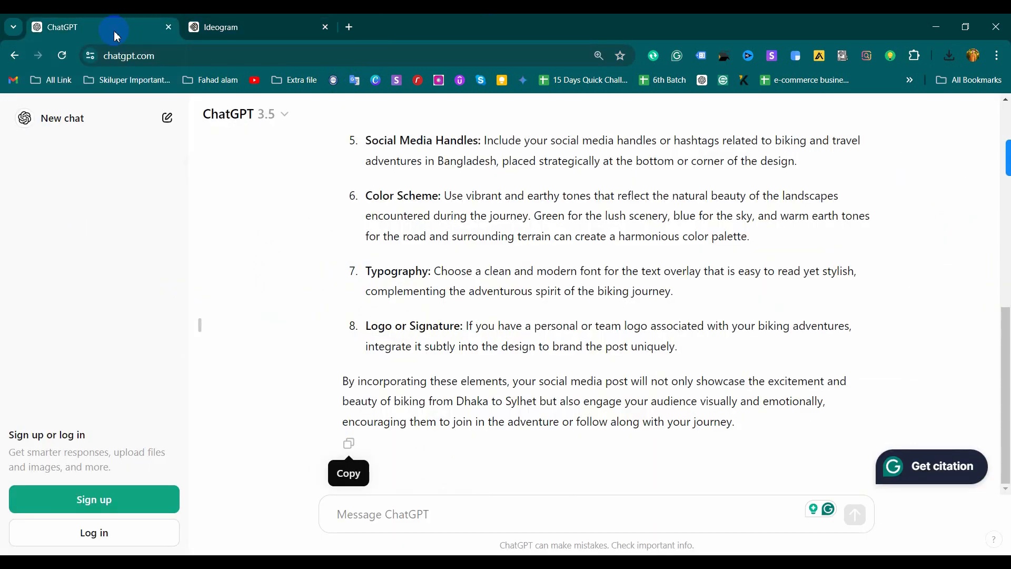
pyautogui.click(276, 38)
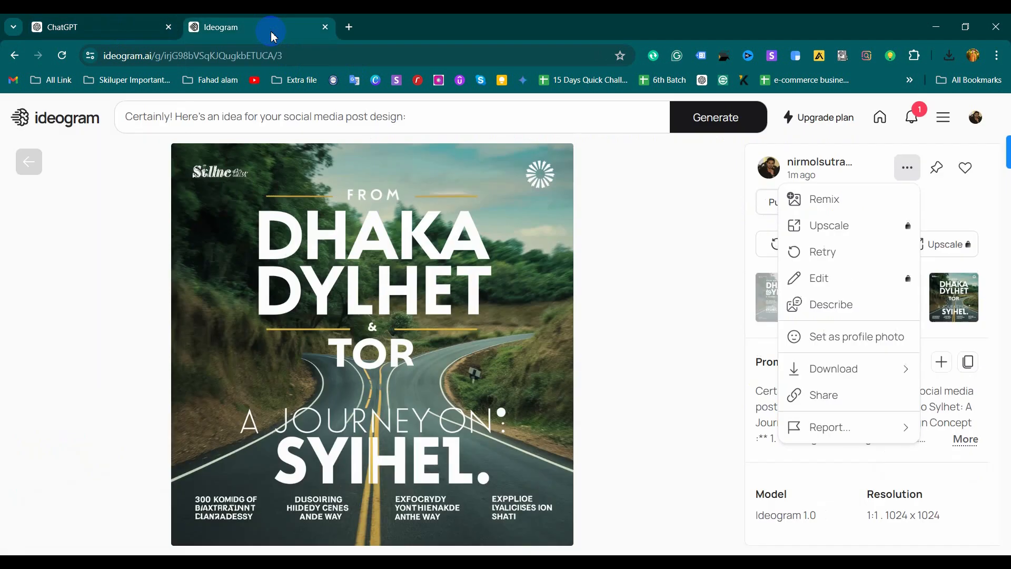
pyautogui.click(421, 120)
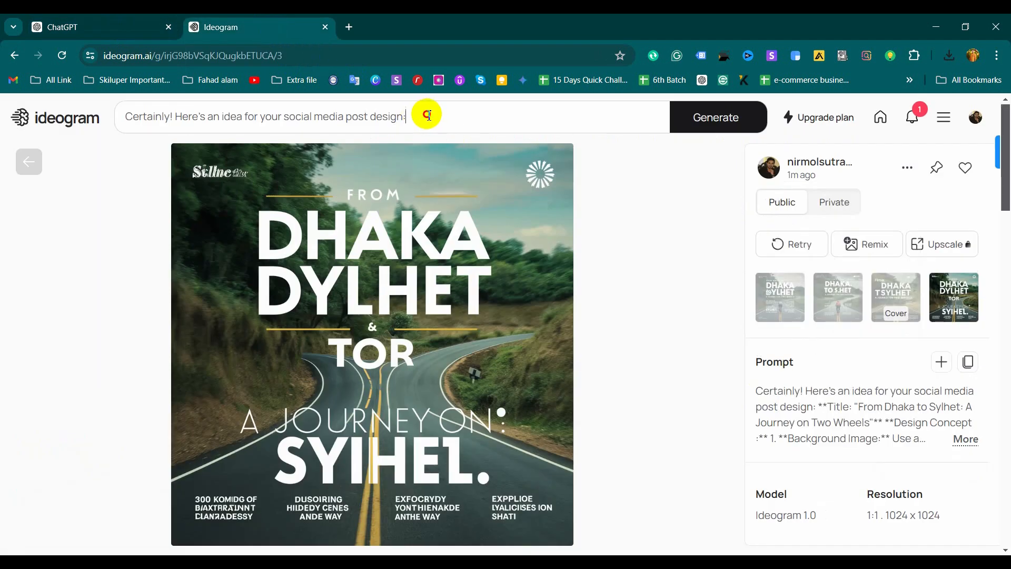
pyautogui.click(425, 116)
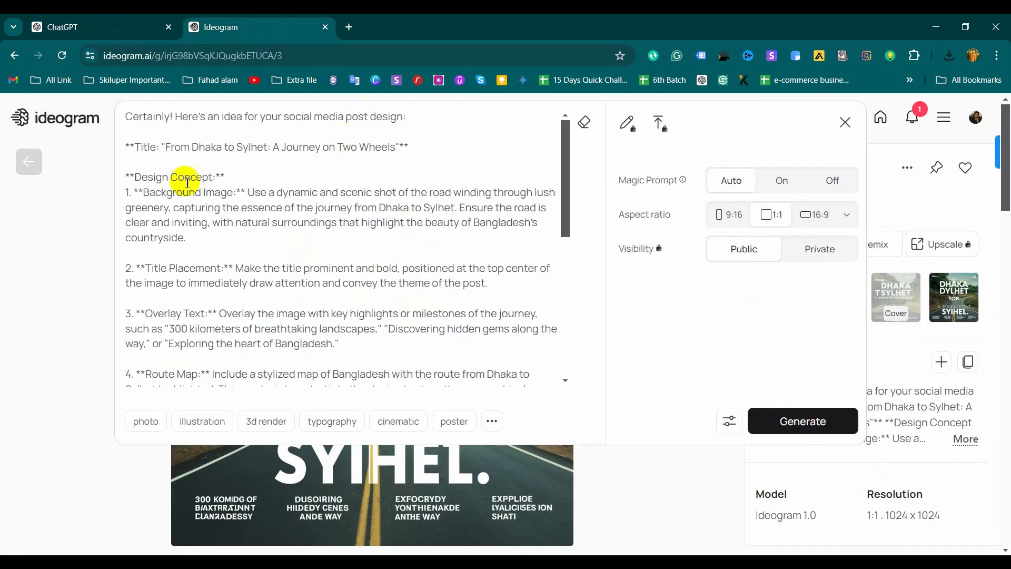
pyautogui.click(59, 363)
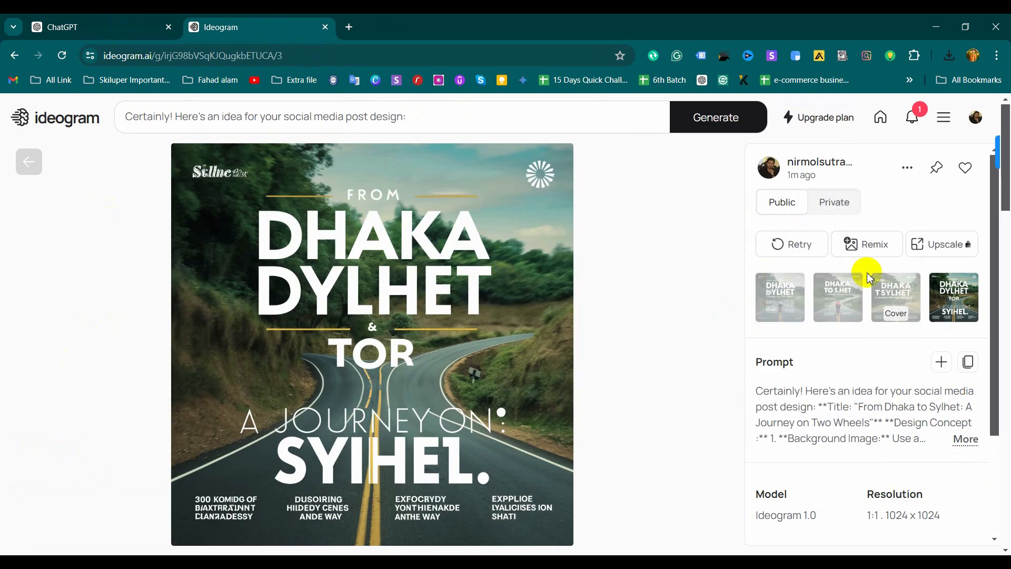
# Set the aspect ratio to 16:9 and generate a new set of images from the same prompt.
pyautogui.click(436, 114)
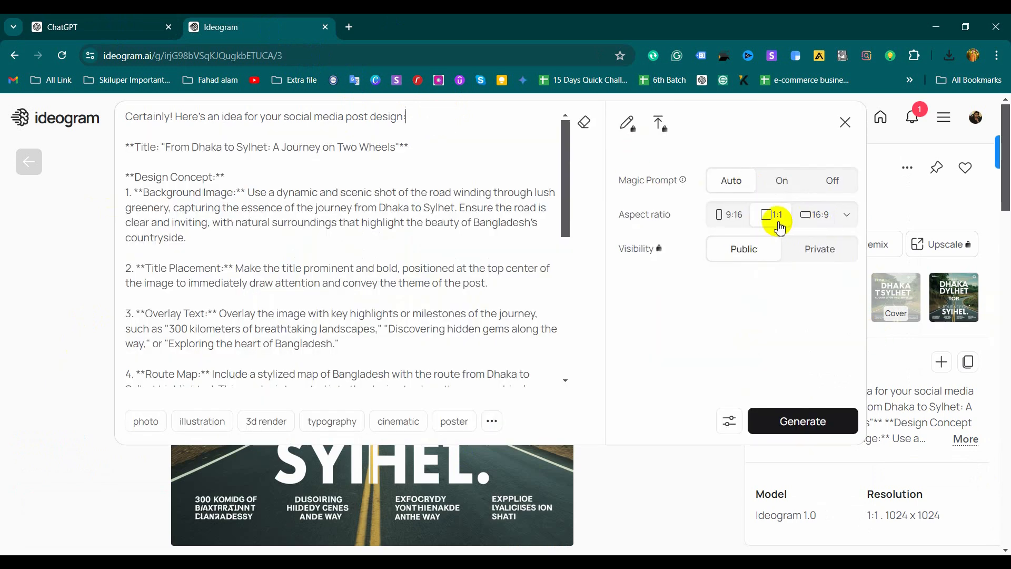
pyautogui.click(820, 217)
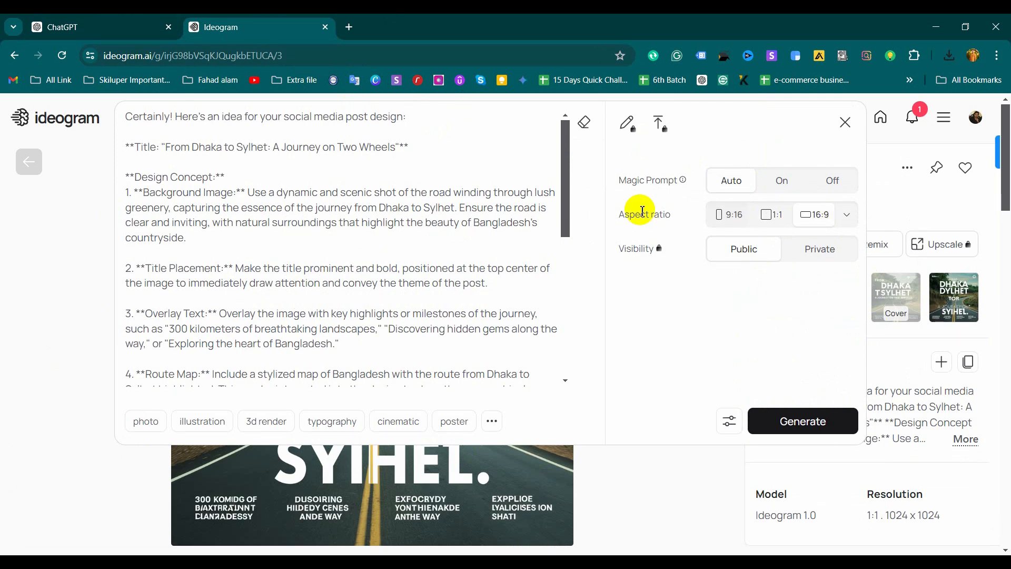
pyautogui.click(79, 424)
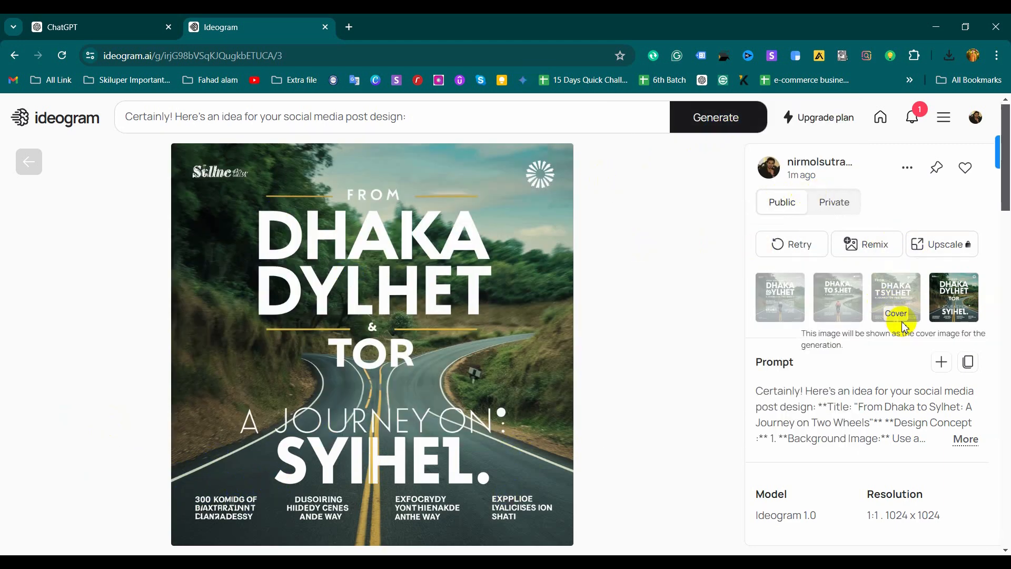
pyautogui.click(625, 117)
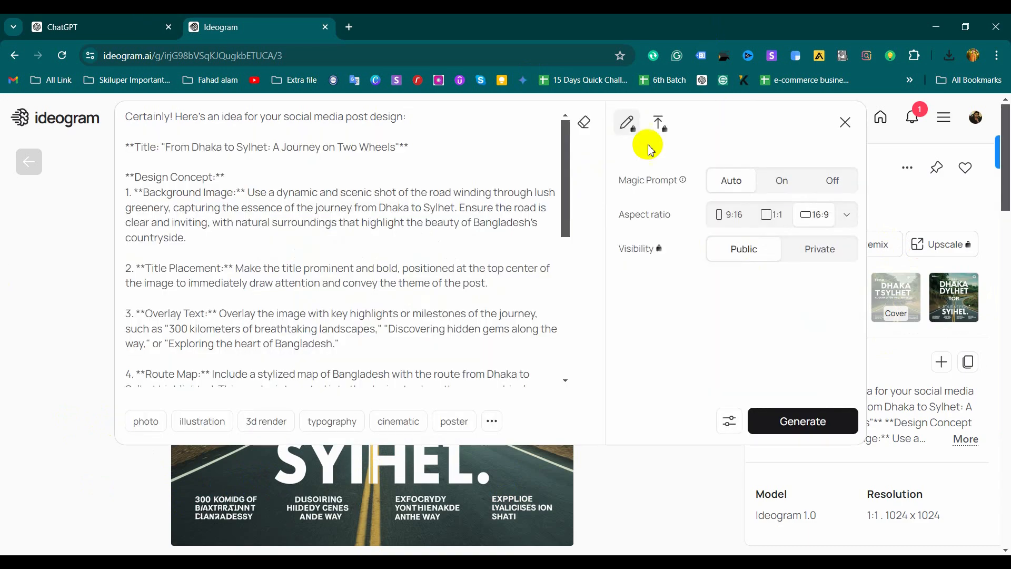
pyautogui.click(803, 433)
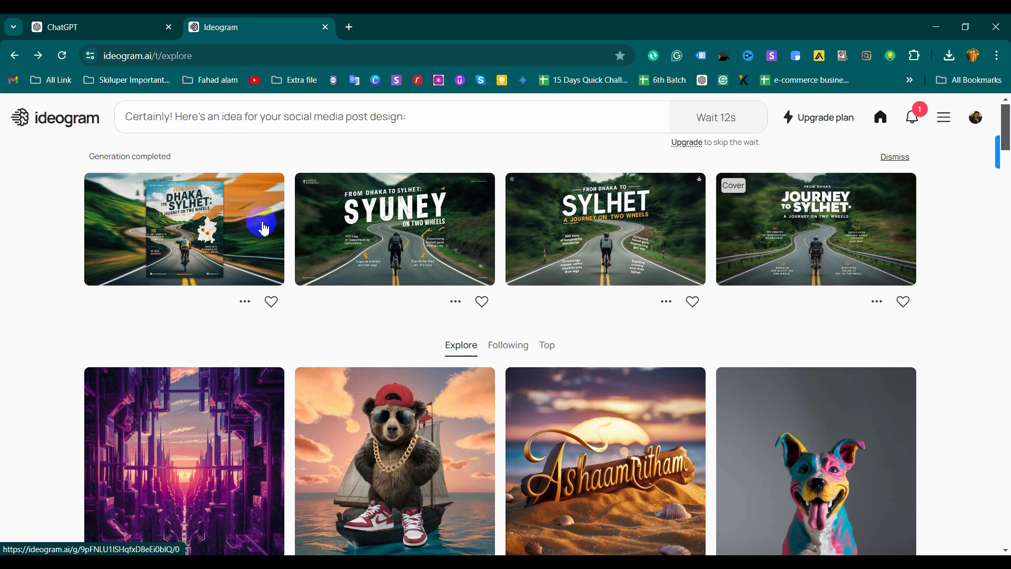
# Open the first 16:9 image, the poster with the map and cyclist, and download it as a JPEG (70% quality).
pyautogui.click(199, 212)
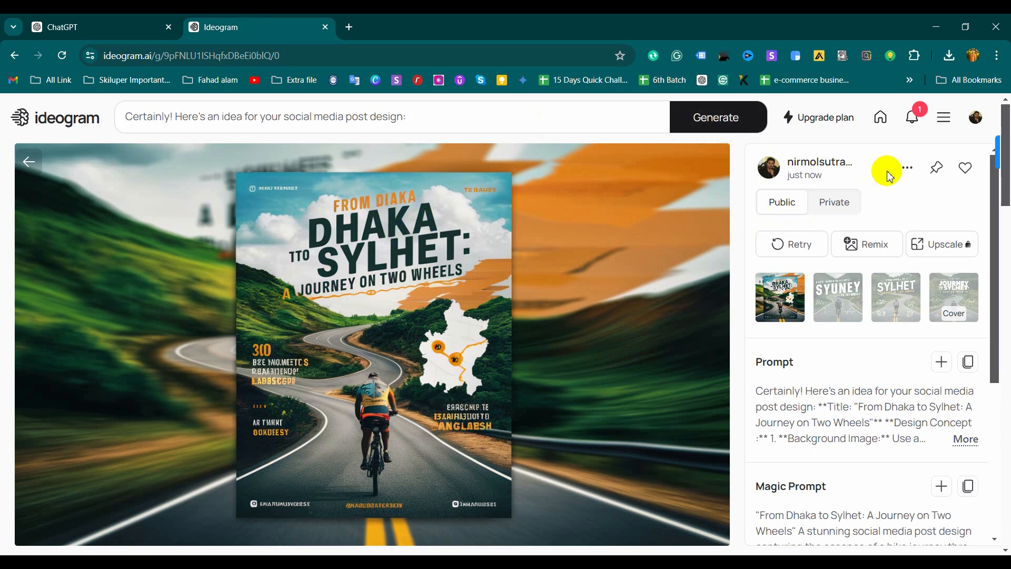
pyautogui.click(908, 170)
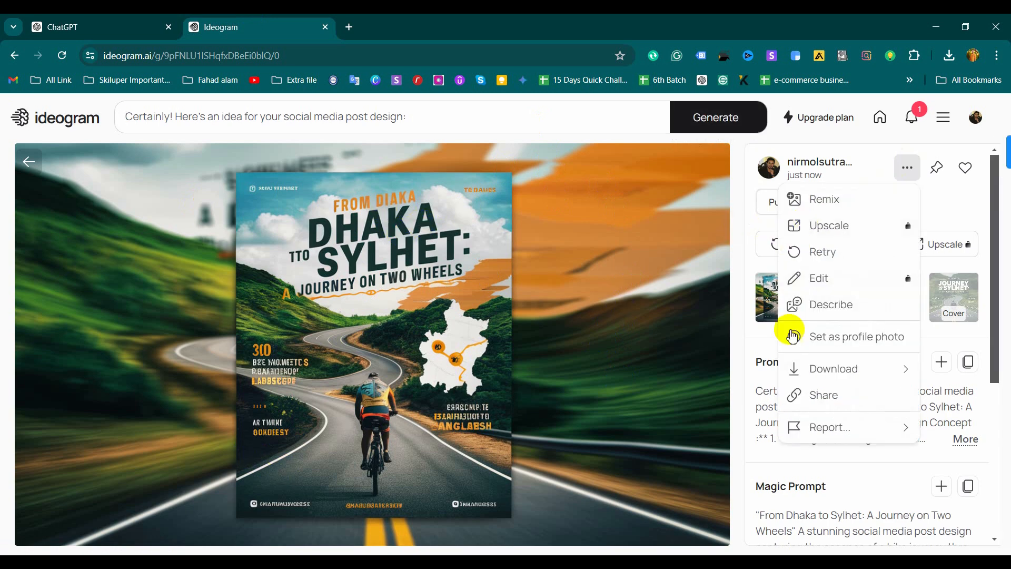
pyautogui.moveTo(800, 368)
pyautogui.click(693, 405)
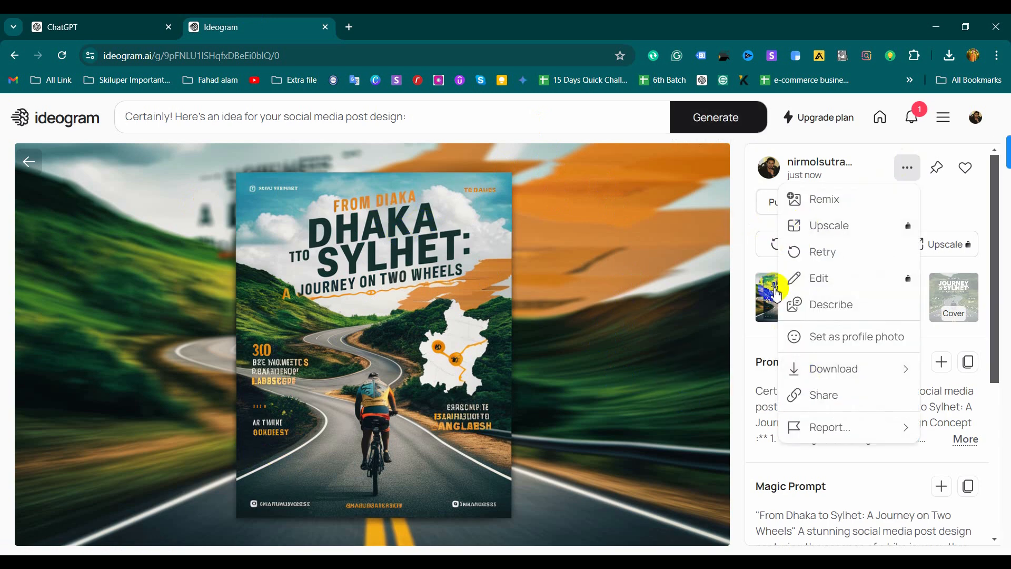
# Open the second 16:9 image, the "Syuney on Two Wheels" design, and download it as a JPEG (70% quality).
pyautogui.click(825, 301)
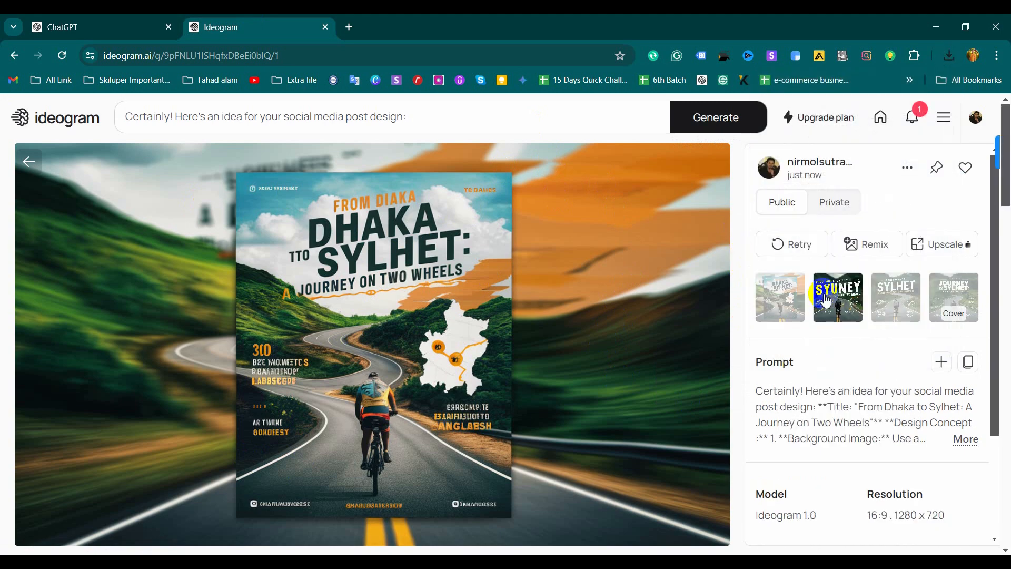
pyautogui.click(907, 168)
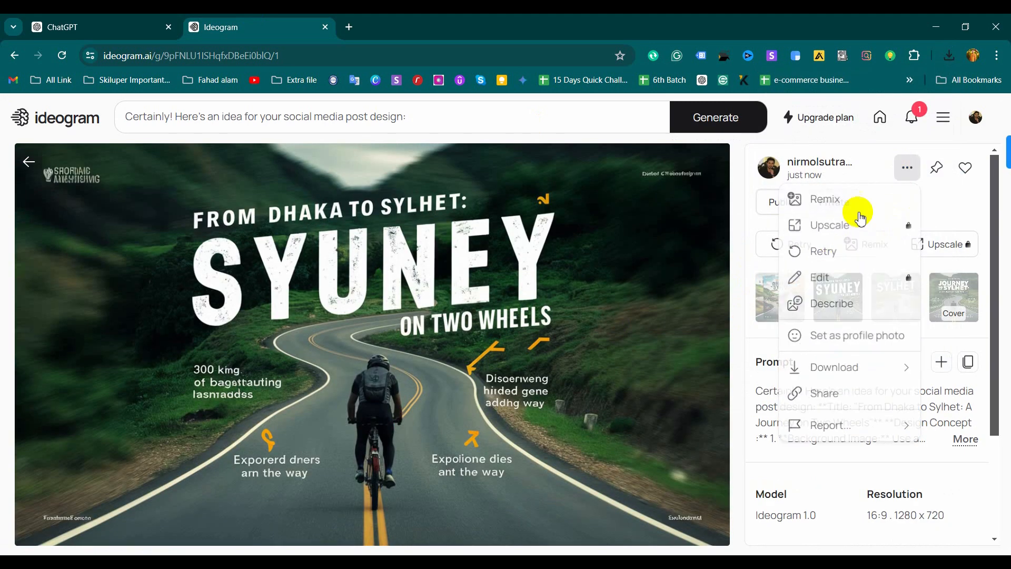
pyautogui.moveTo(831, 368)
pyautogui.click(714, 394)
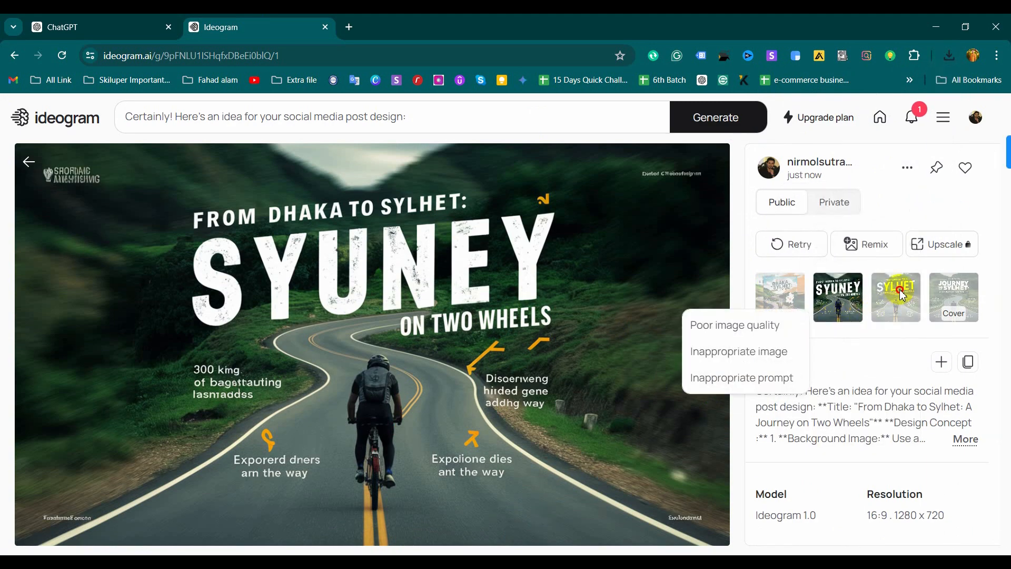
# Open the third 16:9 image, the Sylhet design with the orange subtitle, and download it as a JPEG (70% quality).
pyautogui.click(902, 297)
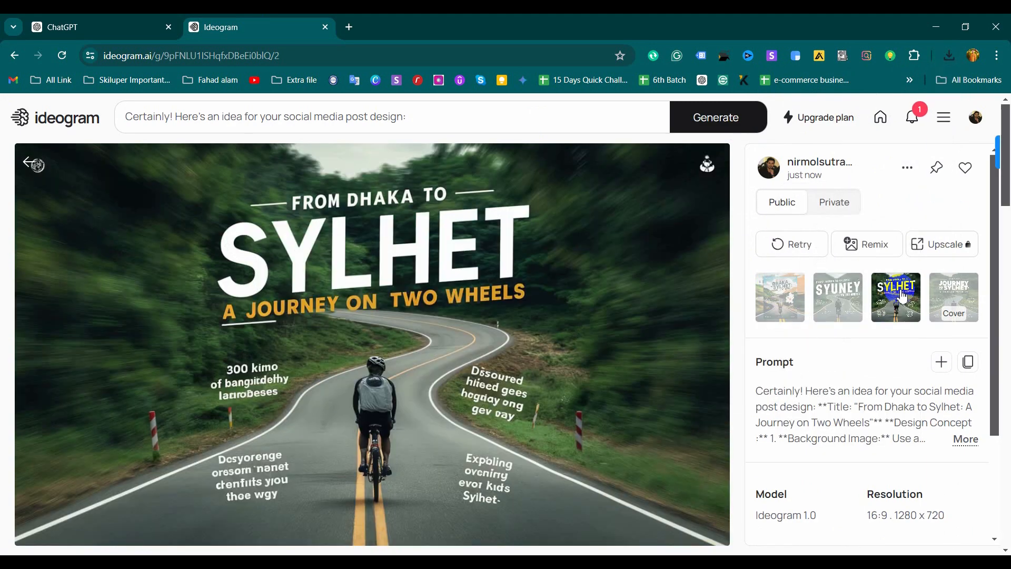
pyautogui.click(907, 167)
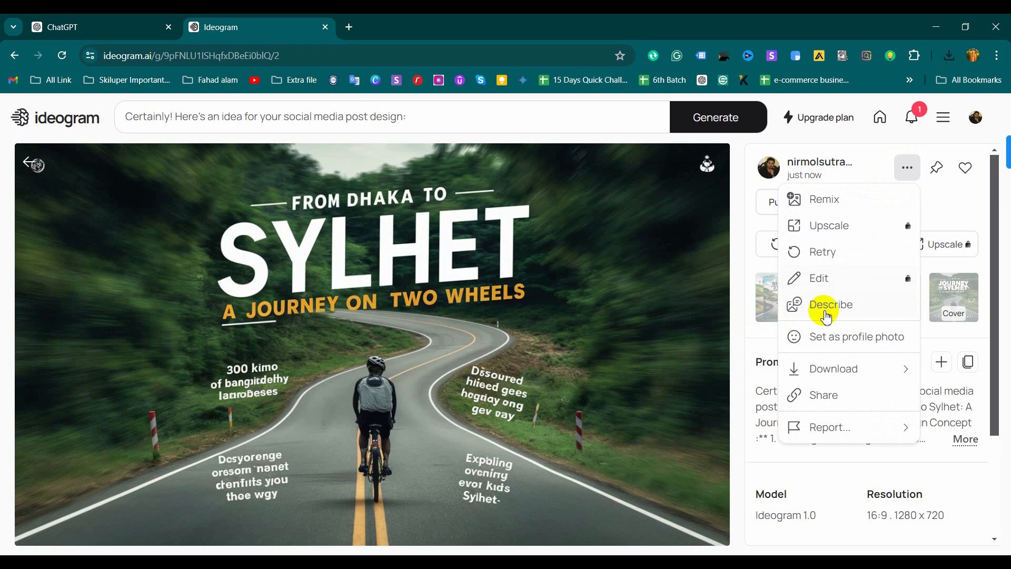
pyautogui.moveTo(831, 367)
pyautogui.click(679, 393)
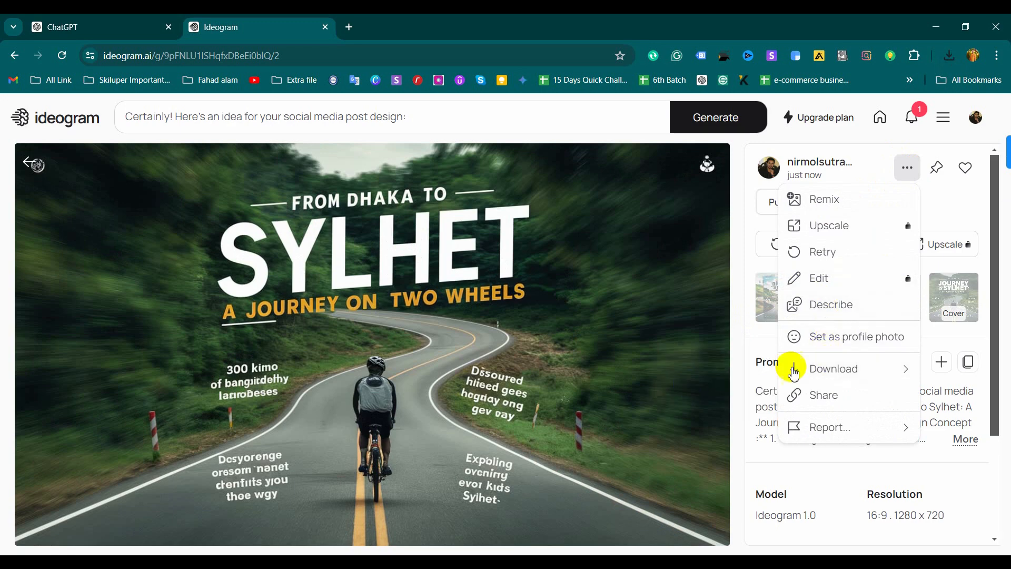
# Open the fourth 16:9 image, the "Journey to Sylhet" cover design, and download it as a JPEG (70% quality).
pyautogui.click(952, 295)
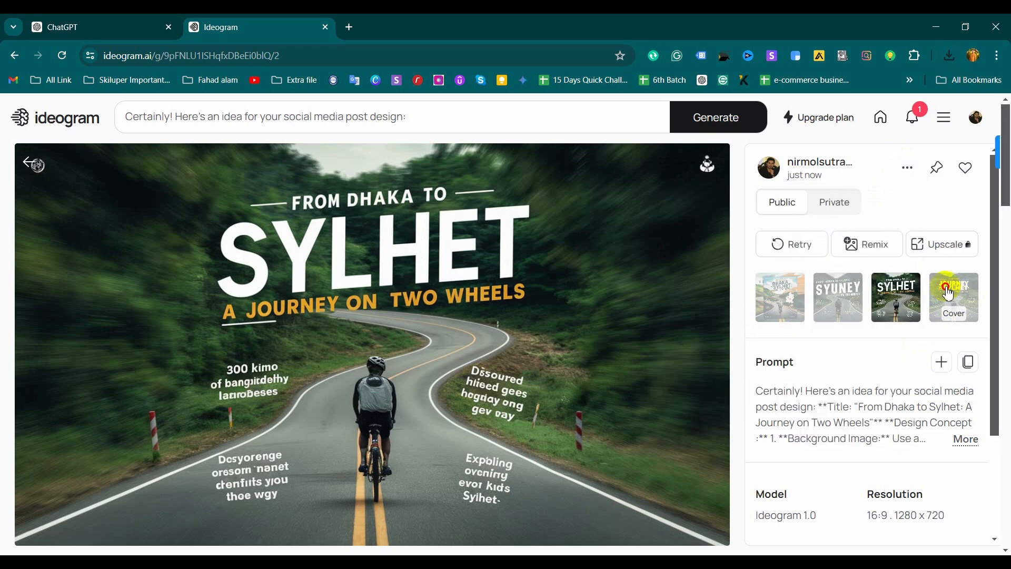
pyautogui.click(947, 292)
pyautogui.click(908, 169)
pyautogui.click(685, 393)
pyautogui.click(814, 367)
pyautogui.click(726, 388)
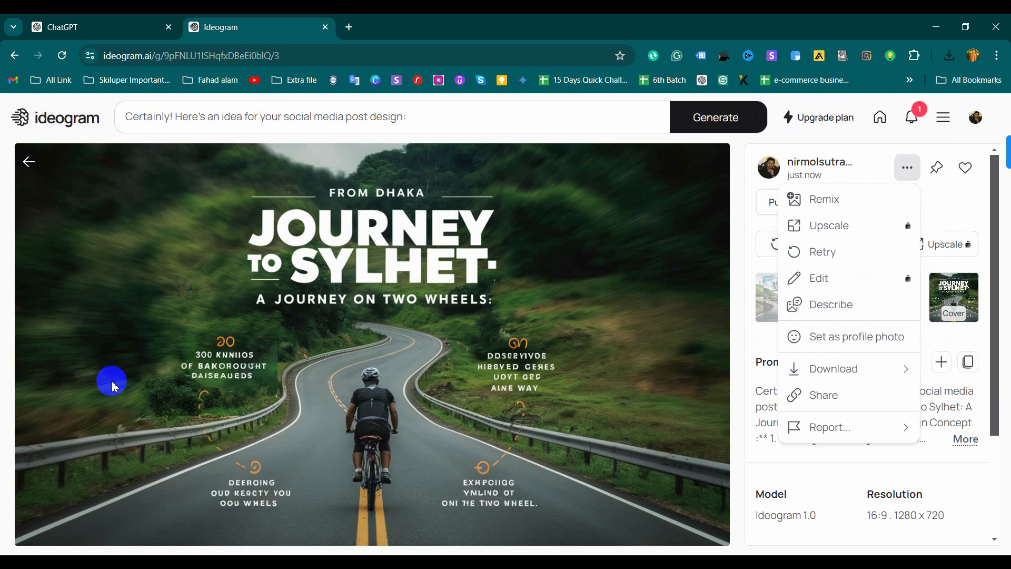
# Minimise the browser and open the Downloads folder from This PC in File Explorer.
pyautogui.click(935, 27)
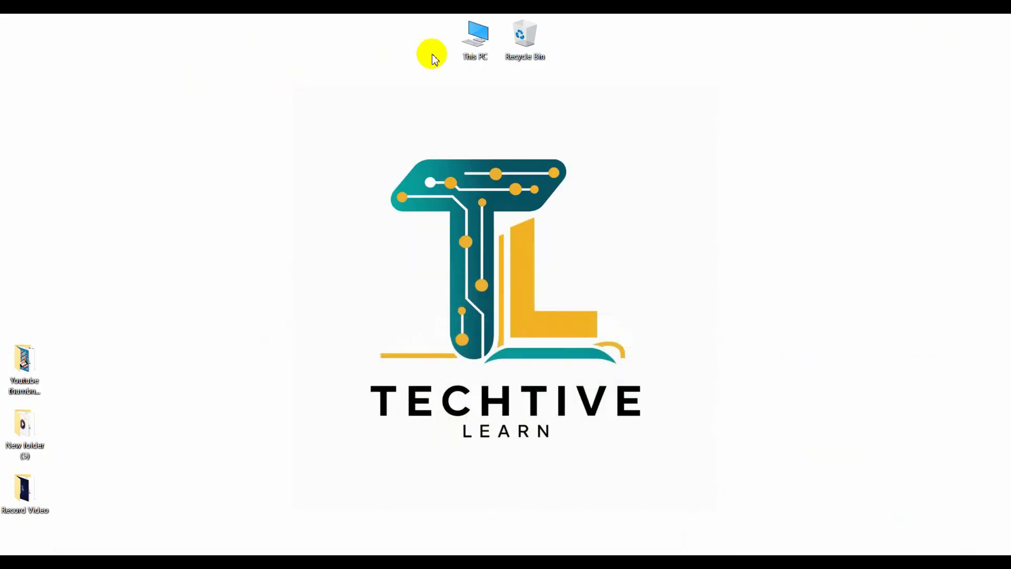
pyautogui.doubleClick(475, 32)
pyautogui.click(703, 24)
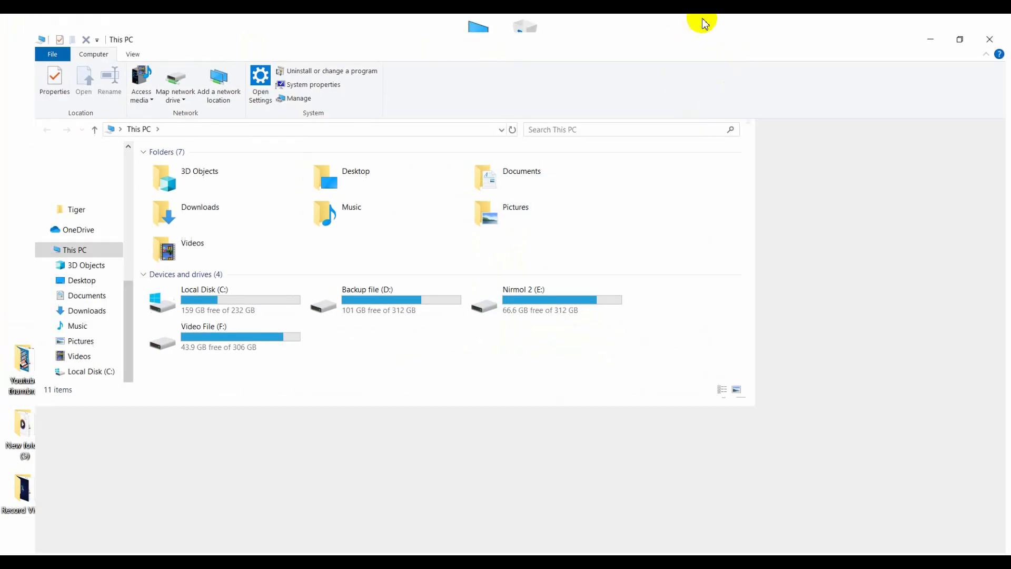
pyautogui.doubleClick(665, 153)
pyautogui.moveTo(539, 173); pyautogui.dragTo(143, 246)
pyautogui.click(535, 228)
# View the newest downloaded JPEG in the photo viewer and advance to the next image.
pyautogui.click(195, 172)
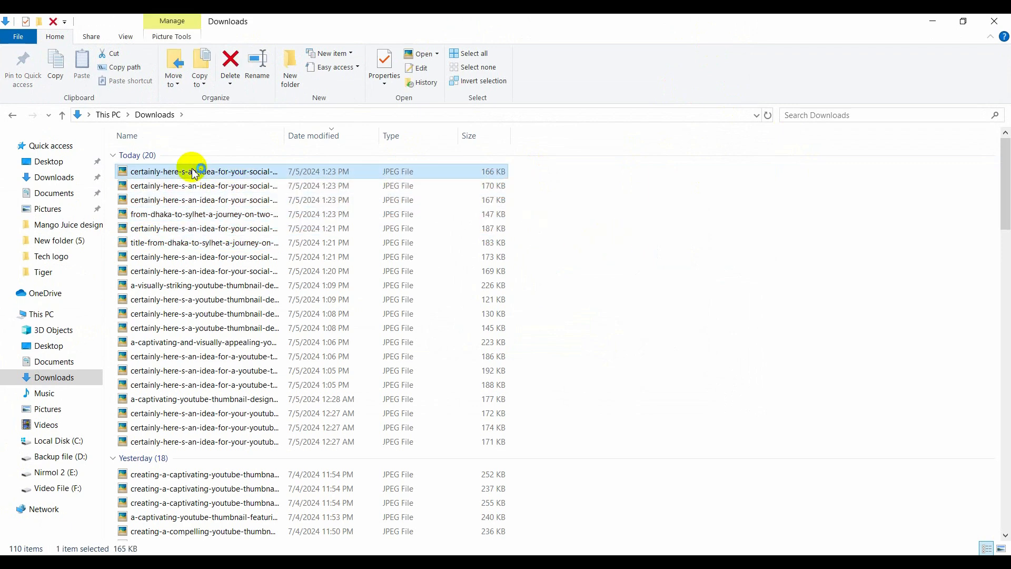
pyautogui.doubleClick(195, 172)
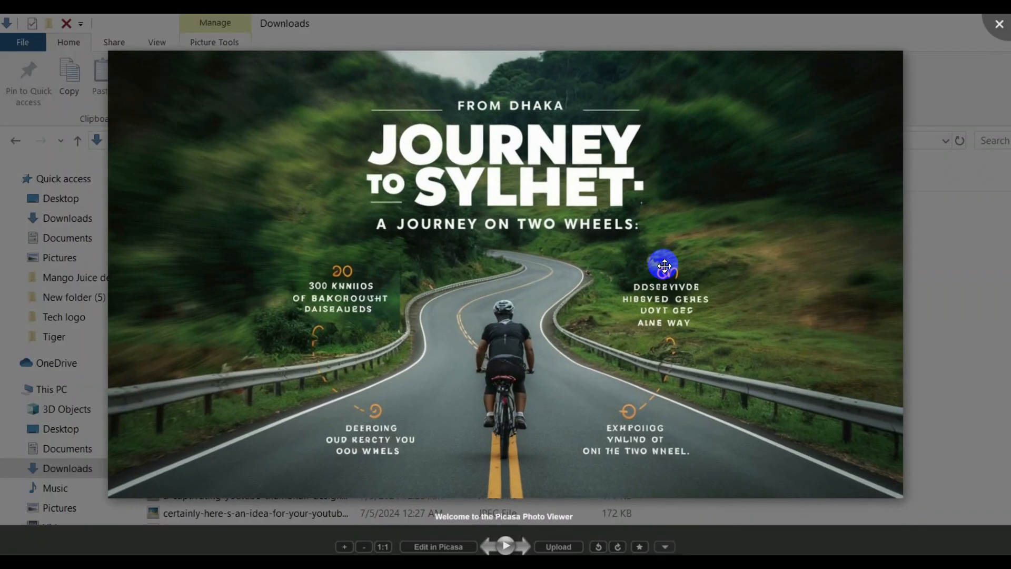
pyautogui.press('Right')
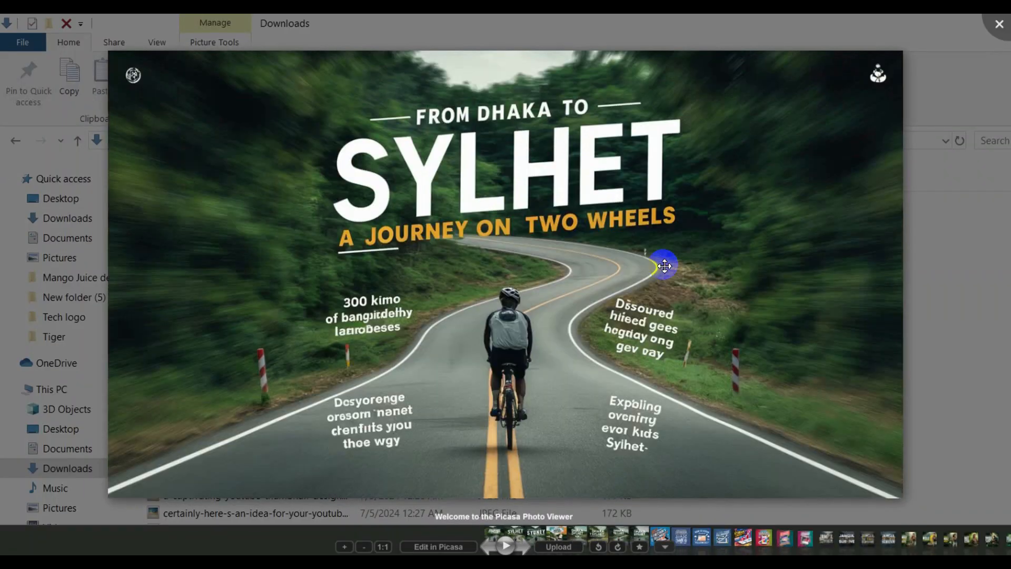
# Browse through the remaining downloaded 16:9 and 1:1 Sylhet designs in the photo viewer, and close the viewer.
pyautogui.press('Right')
pyautogui.press('Right')
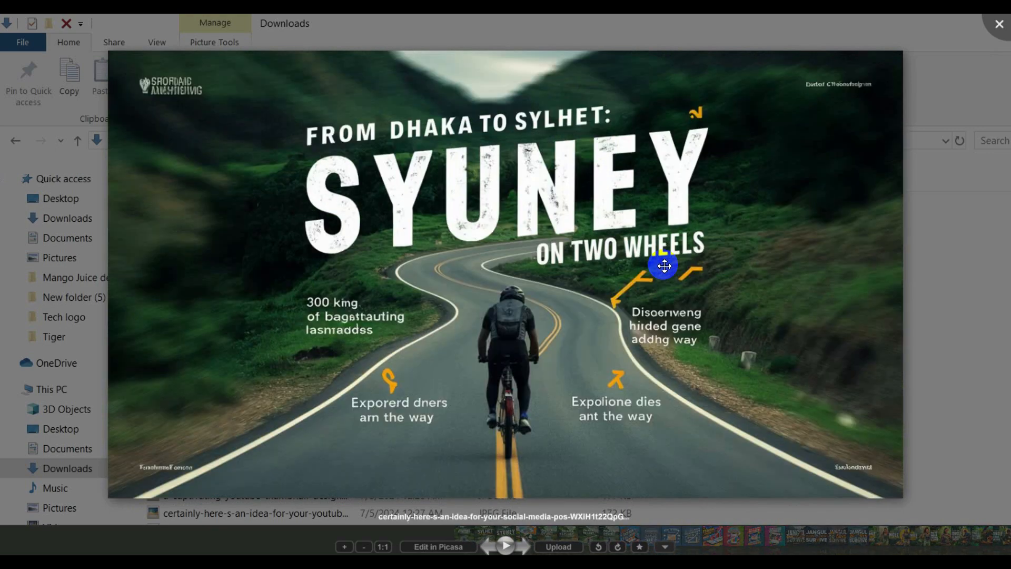
pyautogui.press('Right')
pyautogui.press('Right')
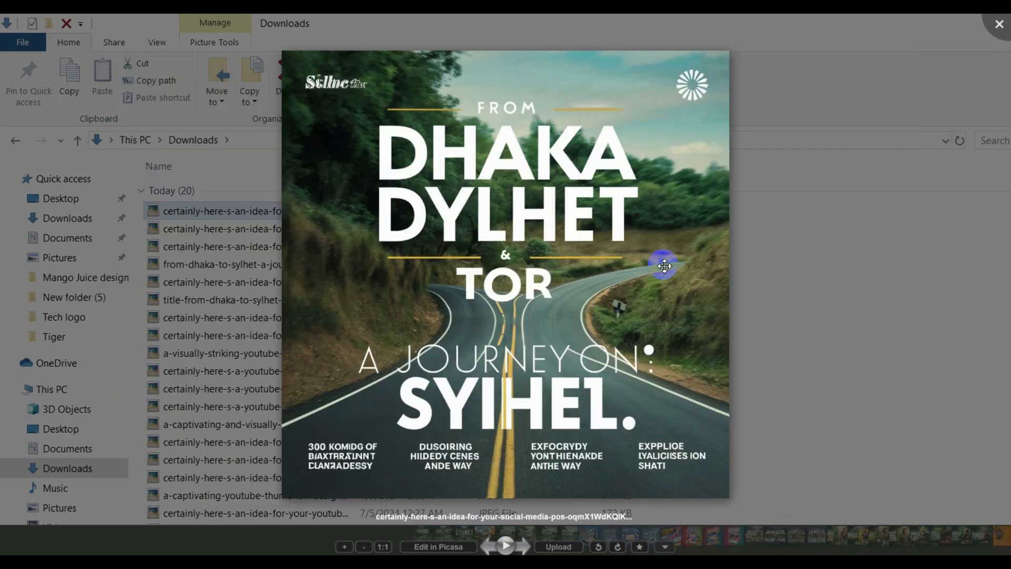
pyautogui.press('Right')
pyautogui.press('Right')
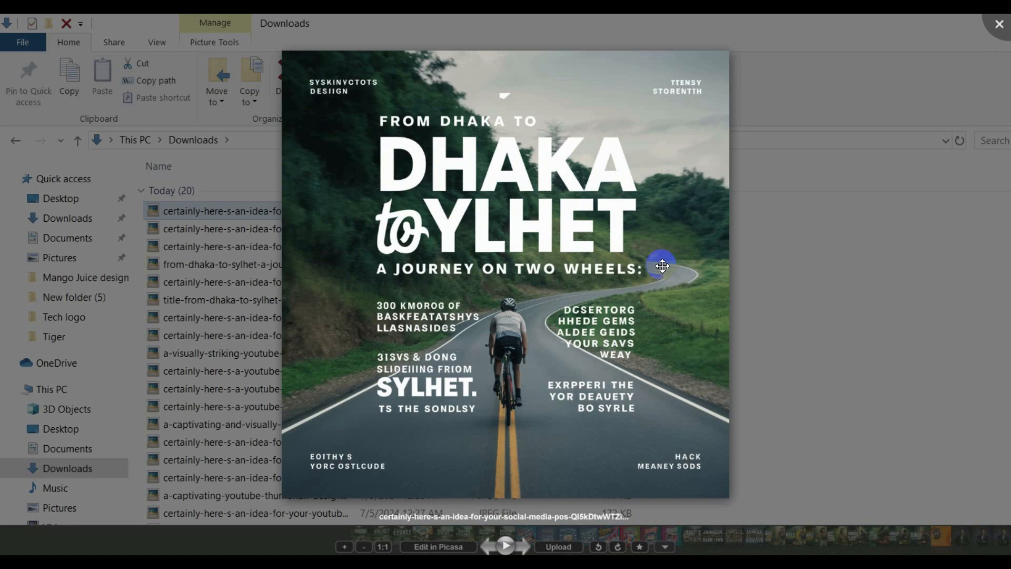
pyautogui.click(999, 24)
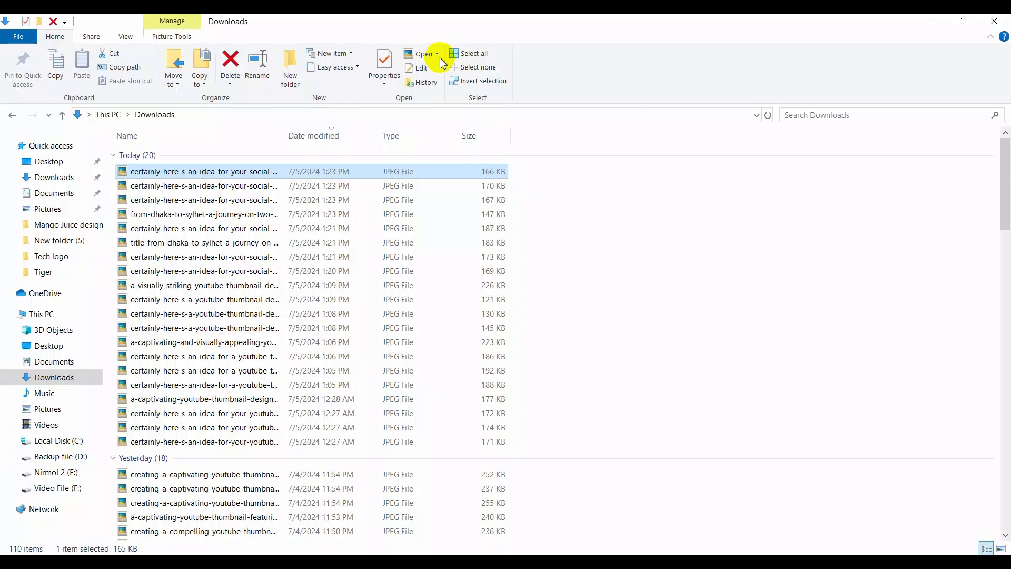
# Review the downloaded designs again from the newest JPEG to the poster with the map, and return to the desktop.
pyautogui.doubleClick(205, 179)
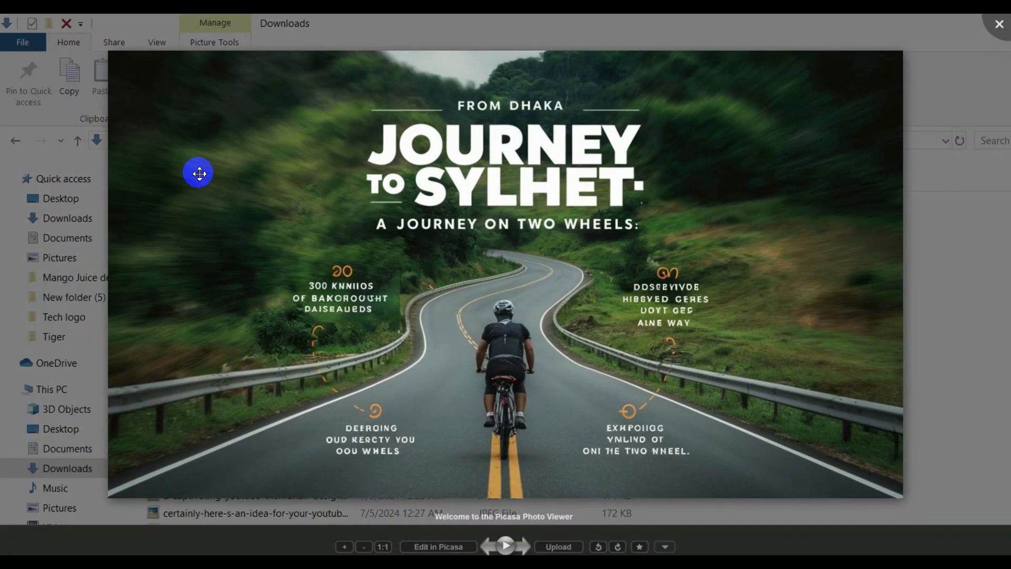
pyautogui.press('Right')
pyautogui.press('Right')
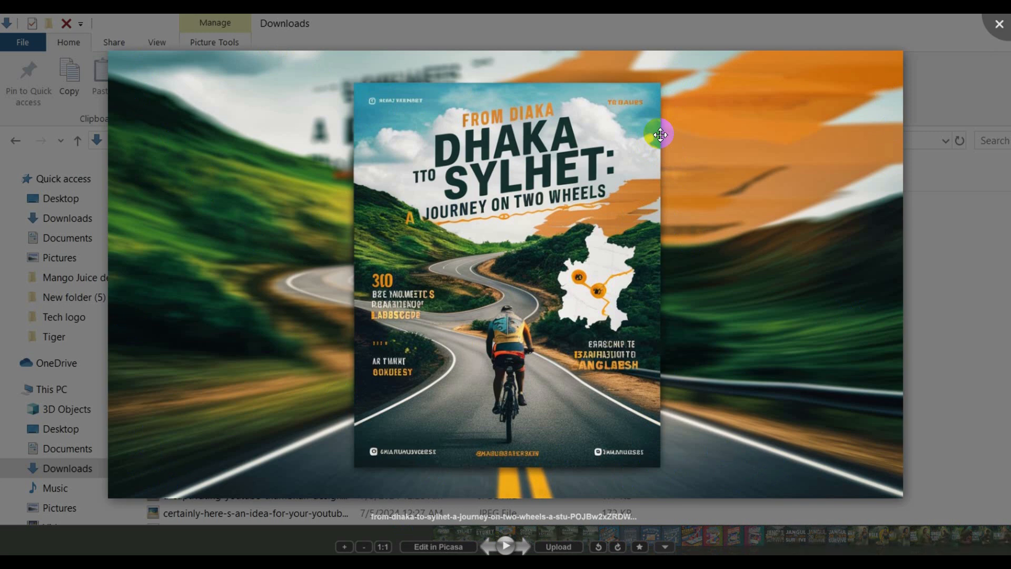
pyautogui.click(998, 23)
pyautogui.click(954, 19)
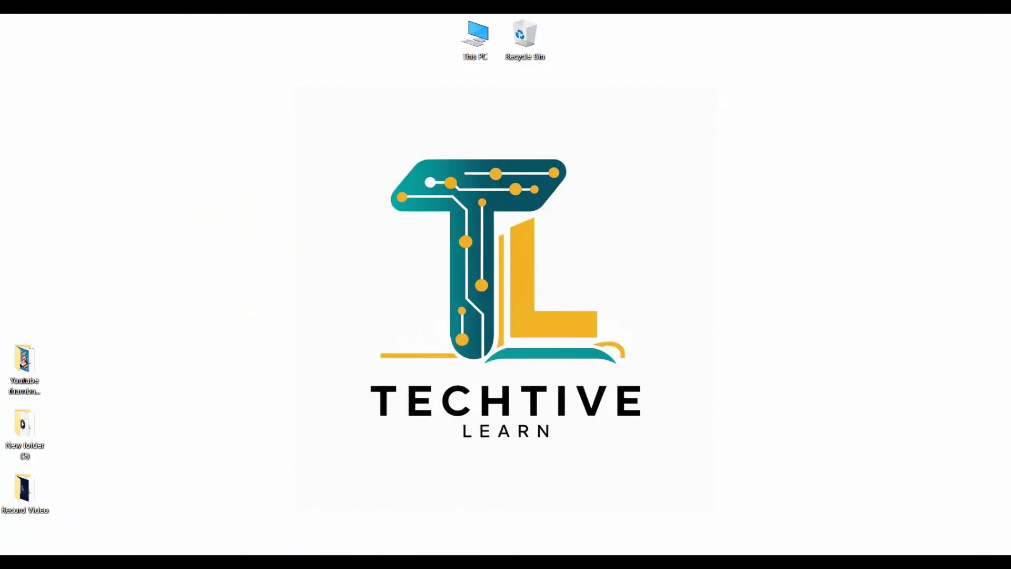